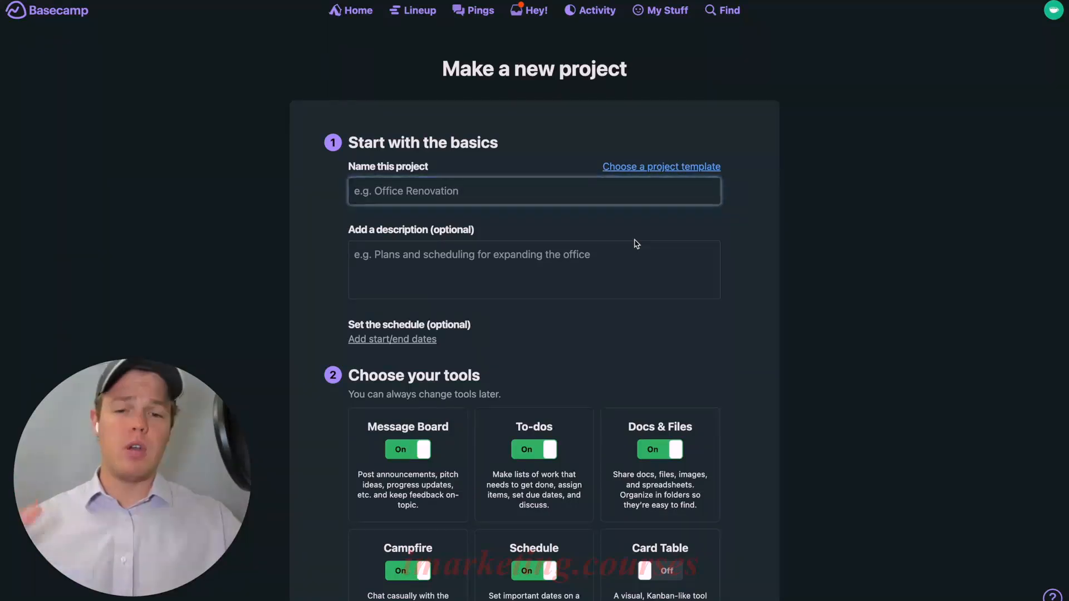
From Edit templates, create a new template 'AIAA Template' with description 'For Clients'
left_click(661, 171)
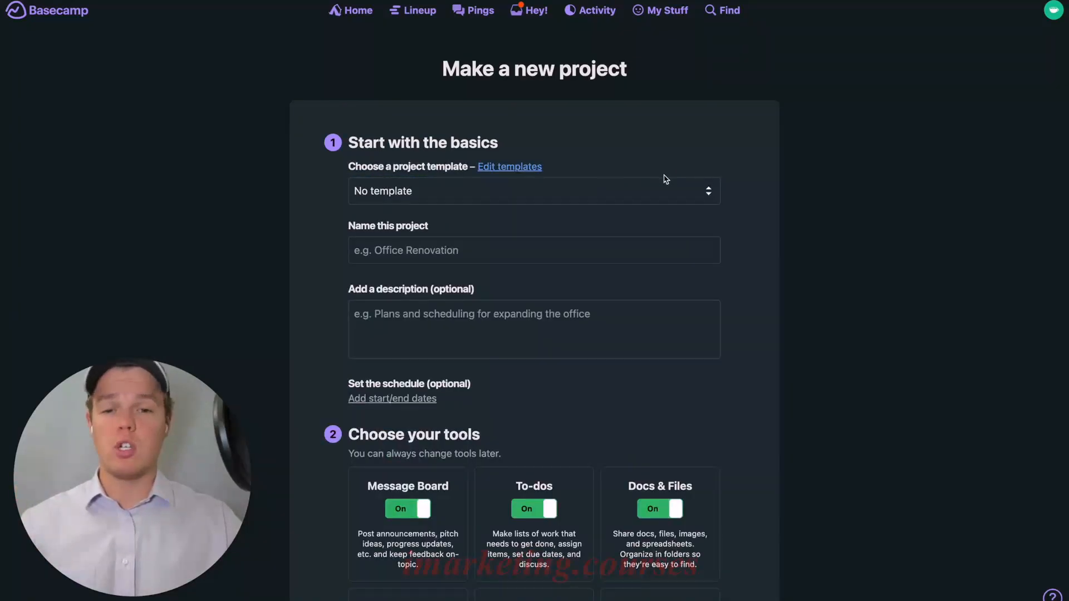
left_click(530, 169)
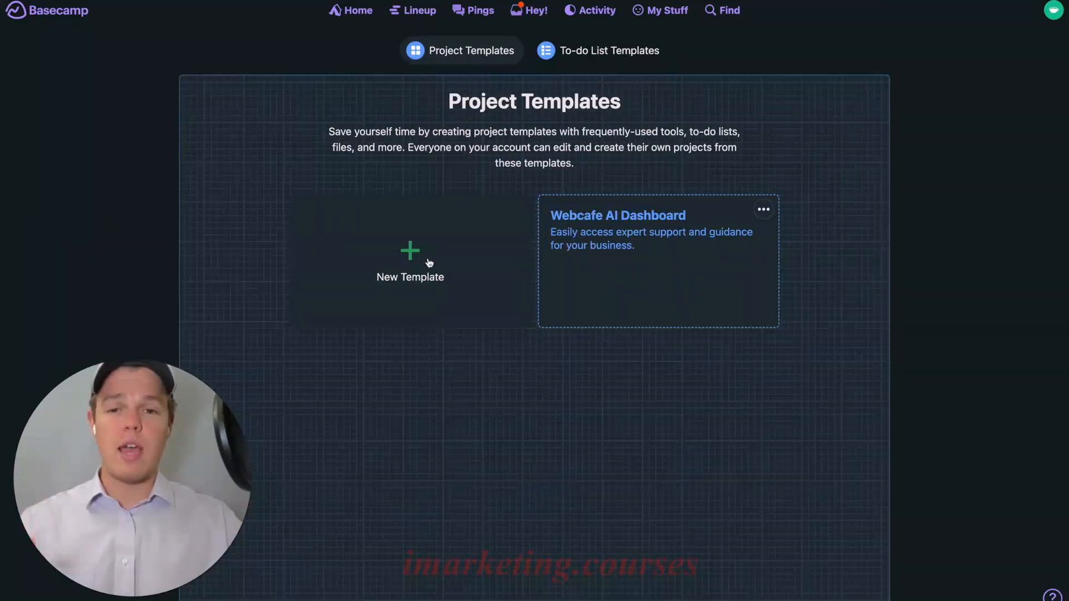
left_click(406, 270)
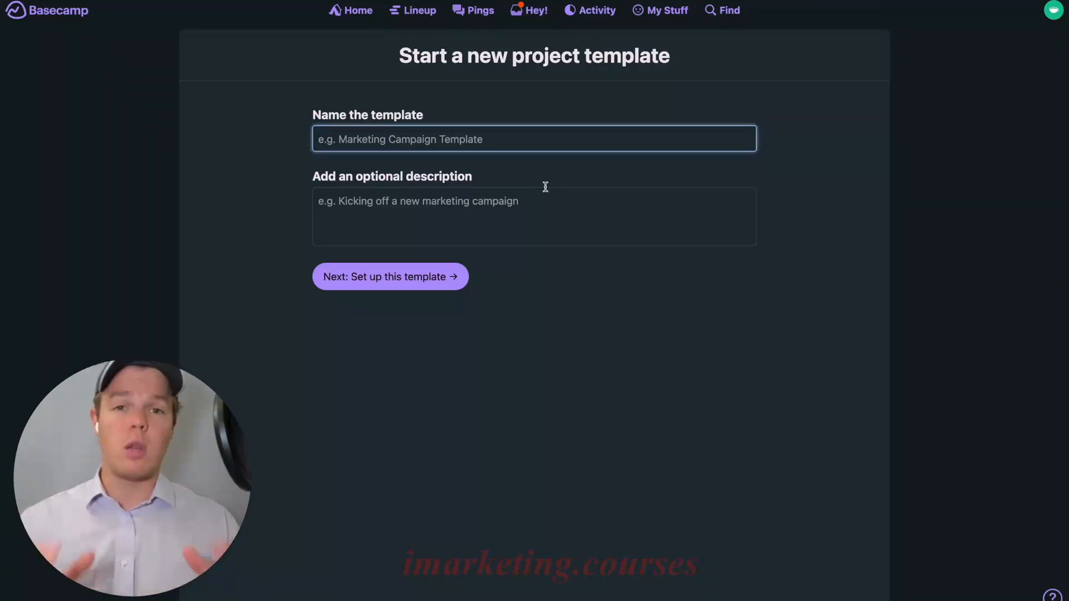
type("Al")
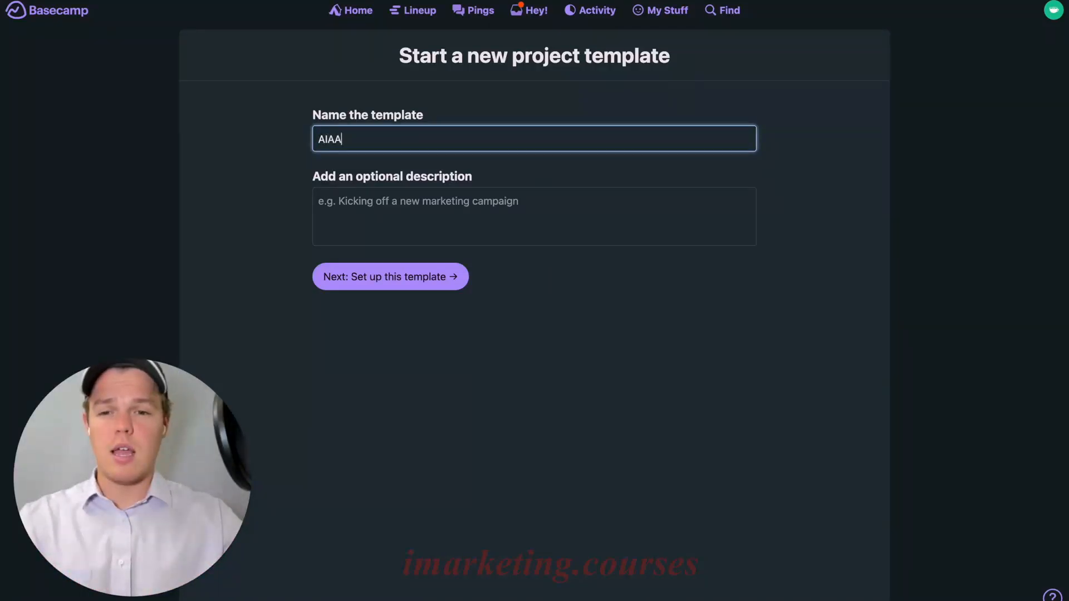
left_click(528, 214)
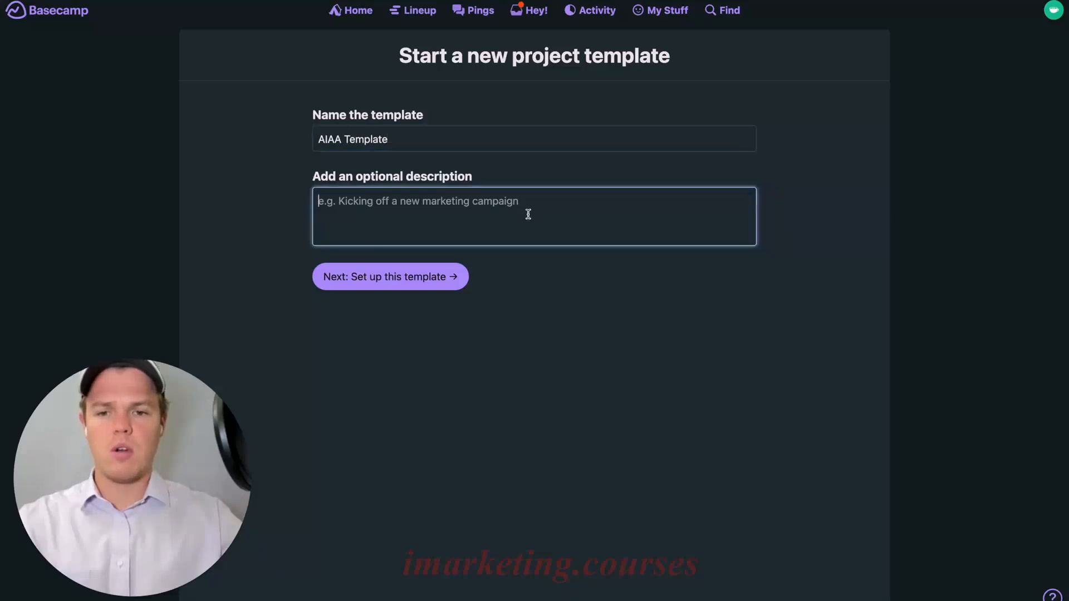
type("For Clients")
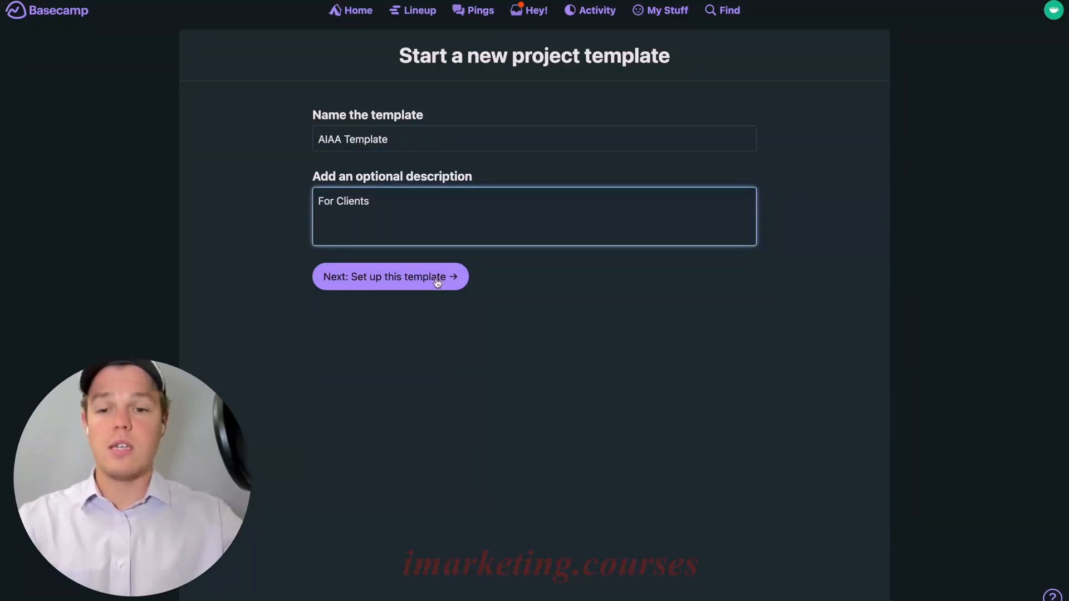
left_click(437, 282)
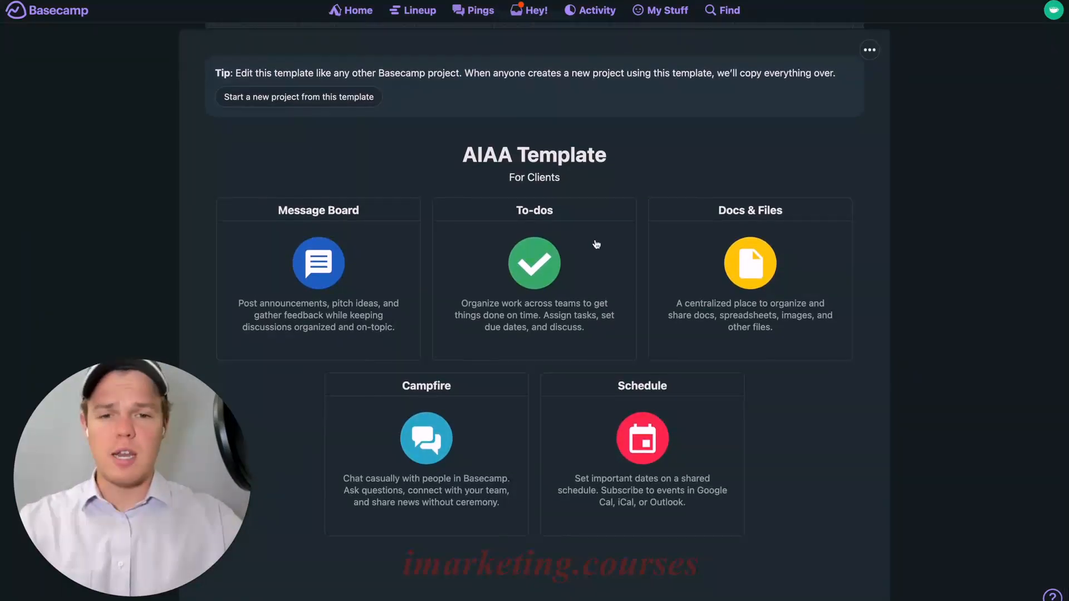
Rename the Campfire tool to 'Talk With Us' and open that chat
left_click(867, 52)
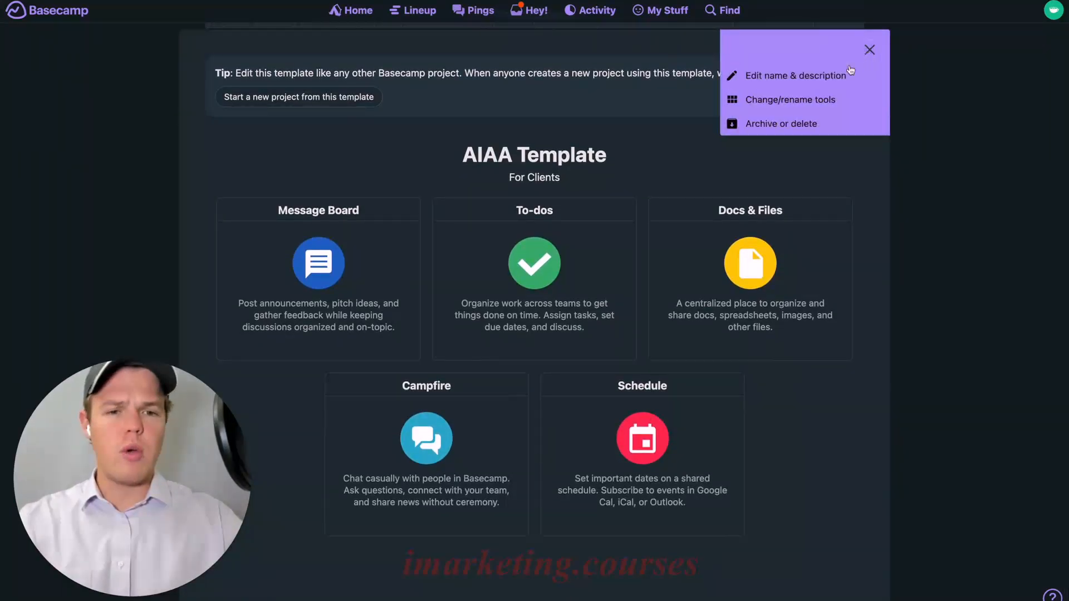
left_click(774, 98)
scroll(715, 144, "down", 2)
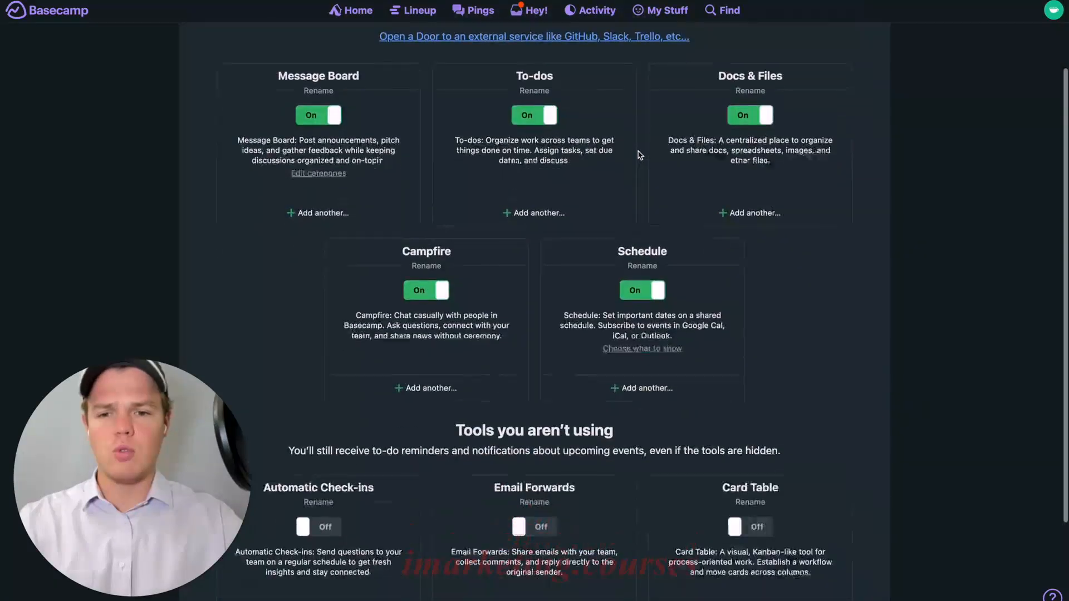
scroll(639, 152, "up", 1)
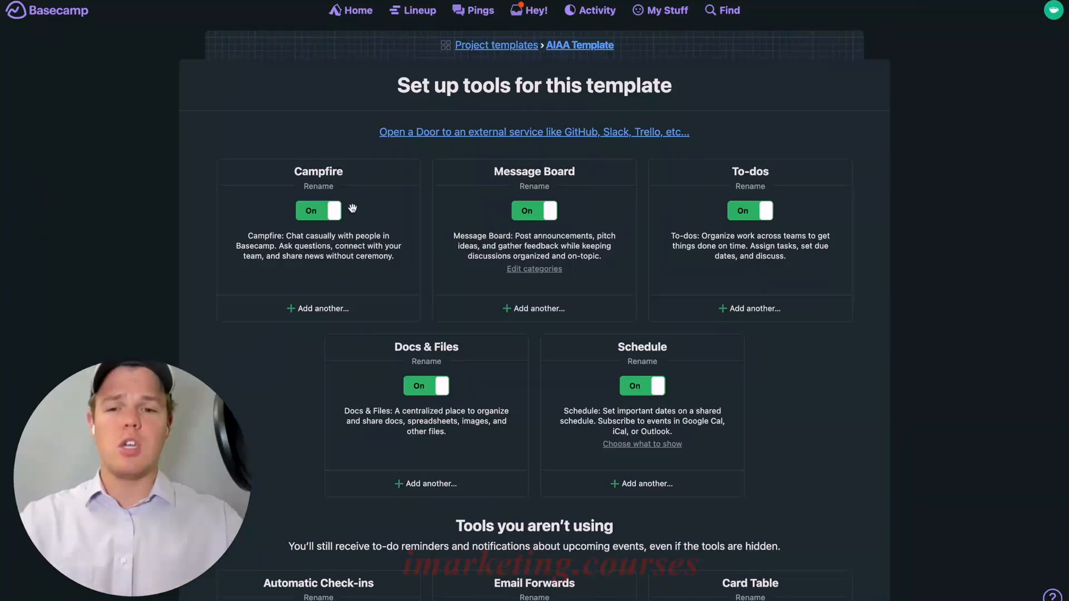
left_click(327, 185)
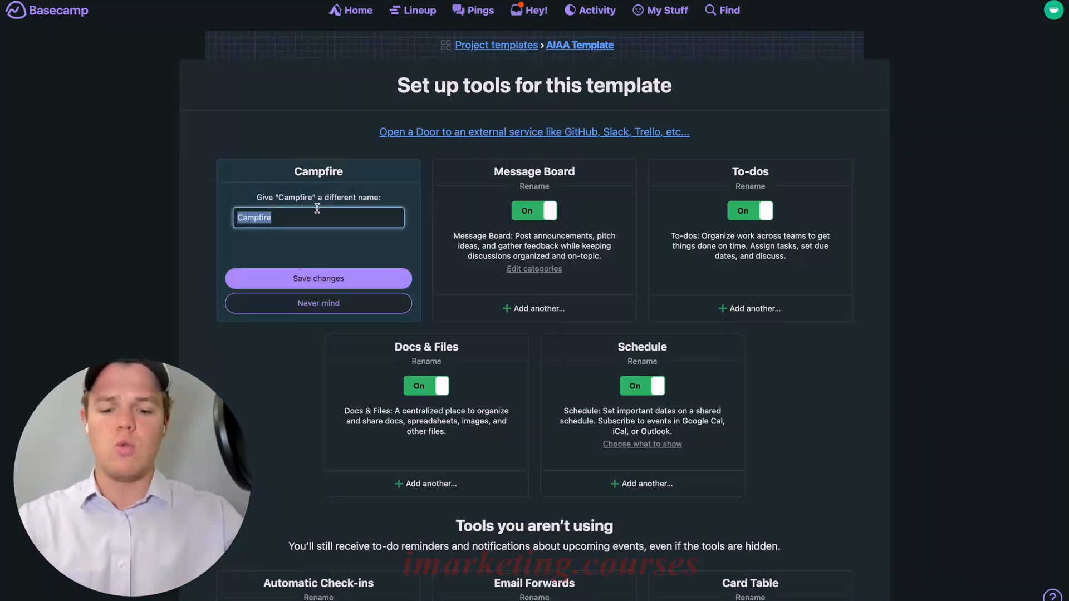
type("Talk With U")
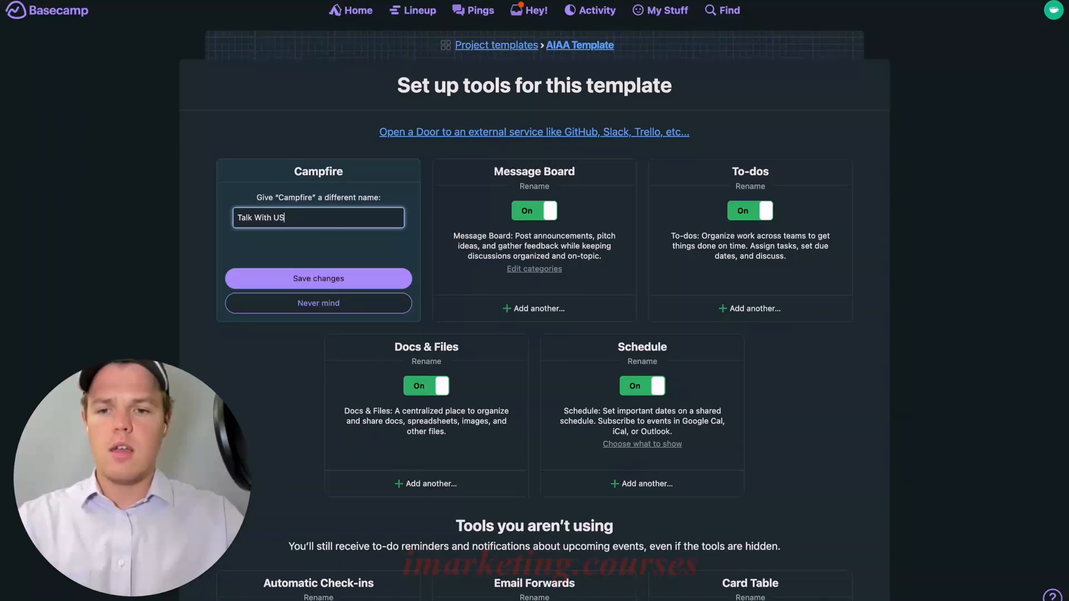
type("s")
left_click(315, 279)
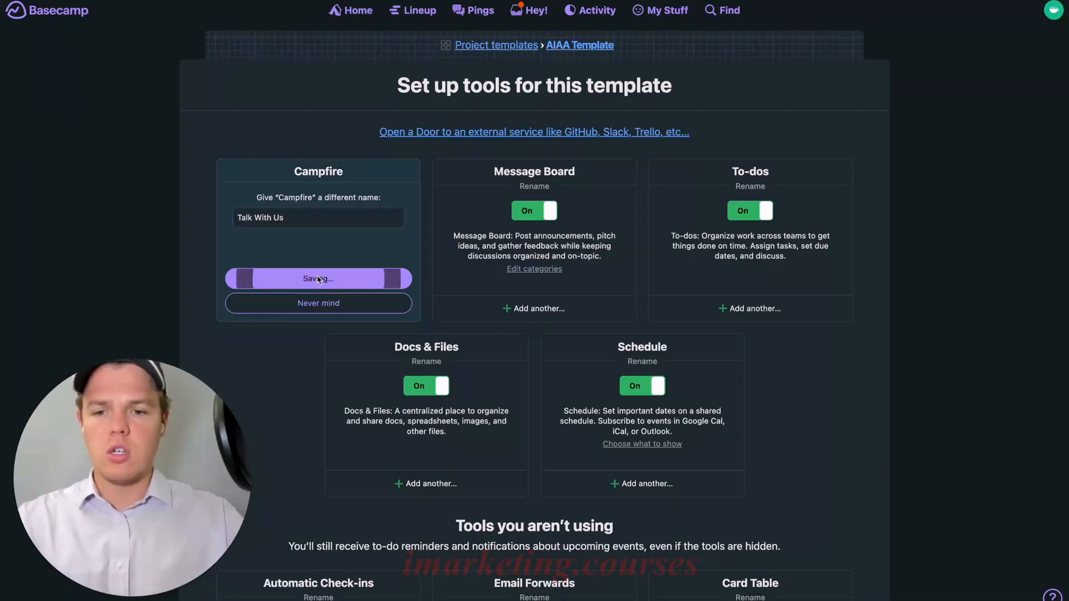
scroll(535, 151, "down", 4)
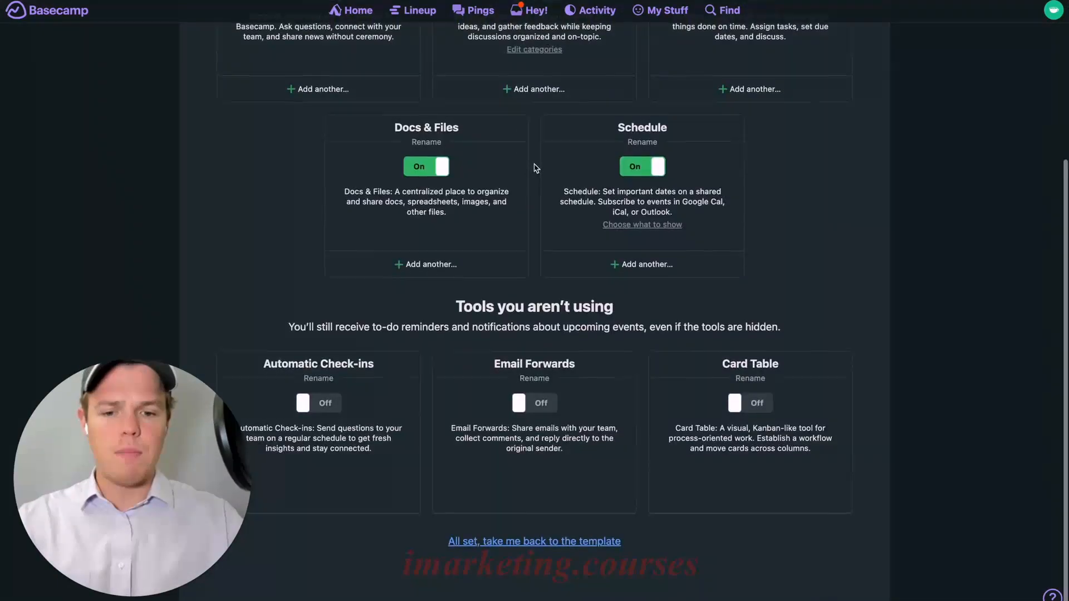
left_click(374, 280)
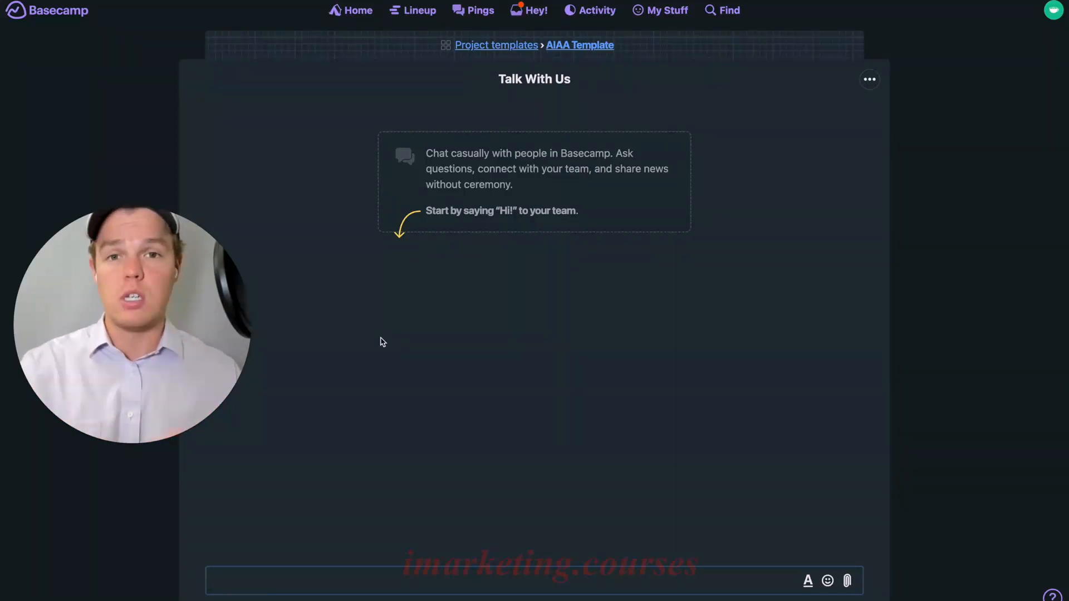
Paste and send the welcome message about starting the client's AI automations
type("We are excited to begin working on your AI automations and help your business thrive in today's competitive landscape. To ensure the best possible results, we kindly request that you provide us with any relevant information and materials that will aid in the creation and optimization of your AI solutions 🎉")
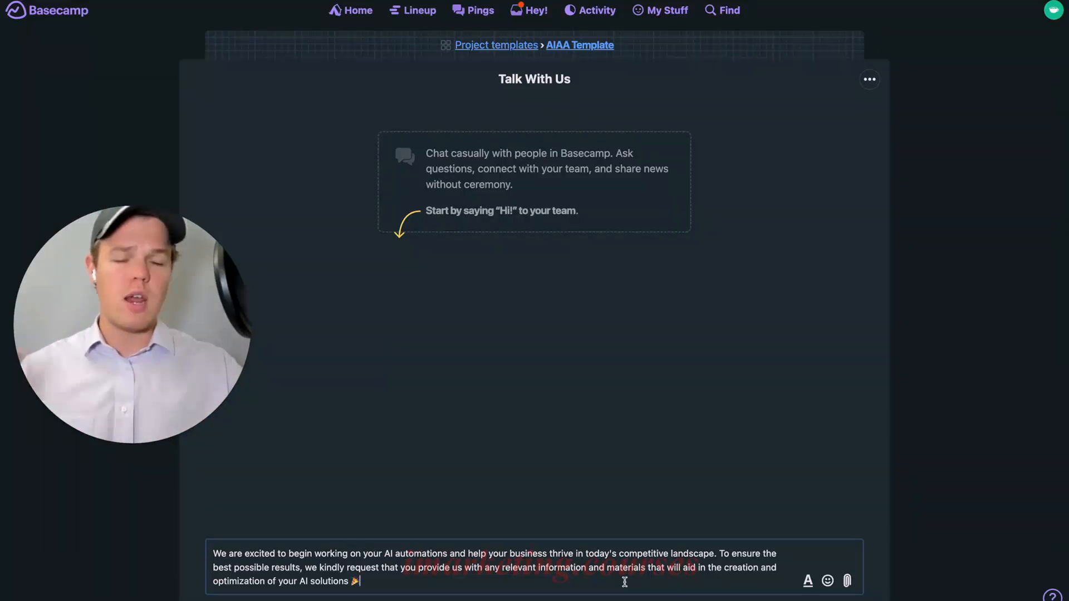
key("Return")
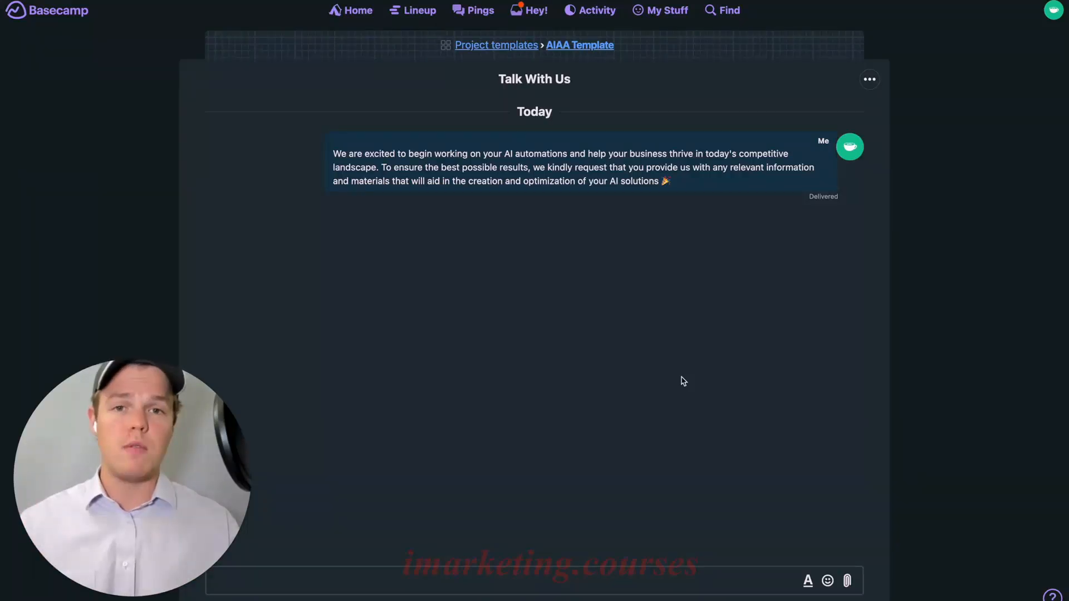
Drag Docs & Files into the second tool slot and rename it 'Business Assets'
left_click(574, 48)
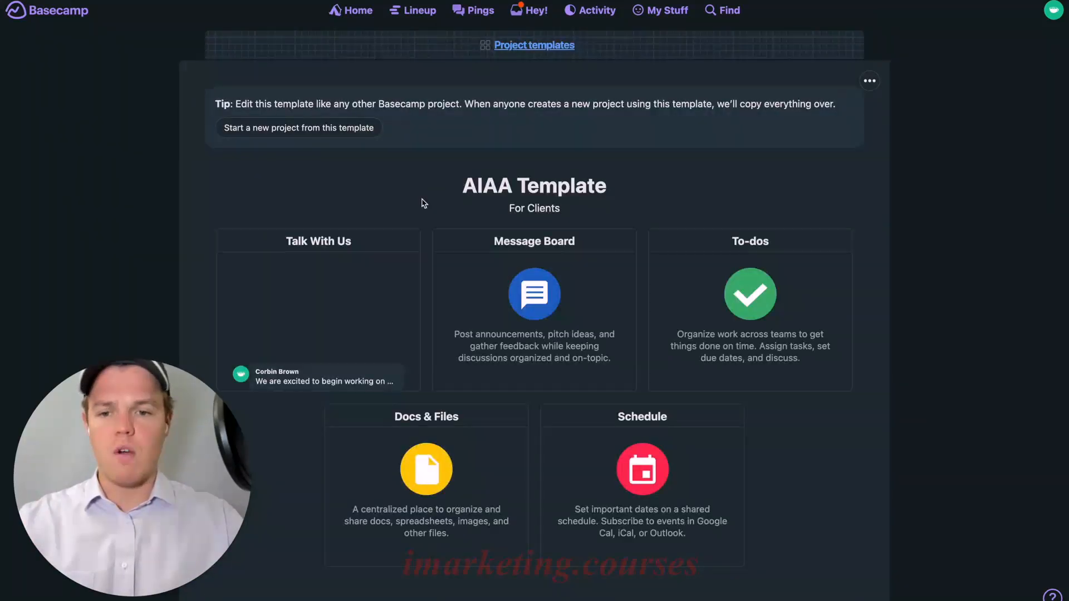
scroll(427, 198, "down", 1)
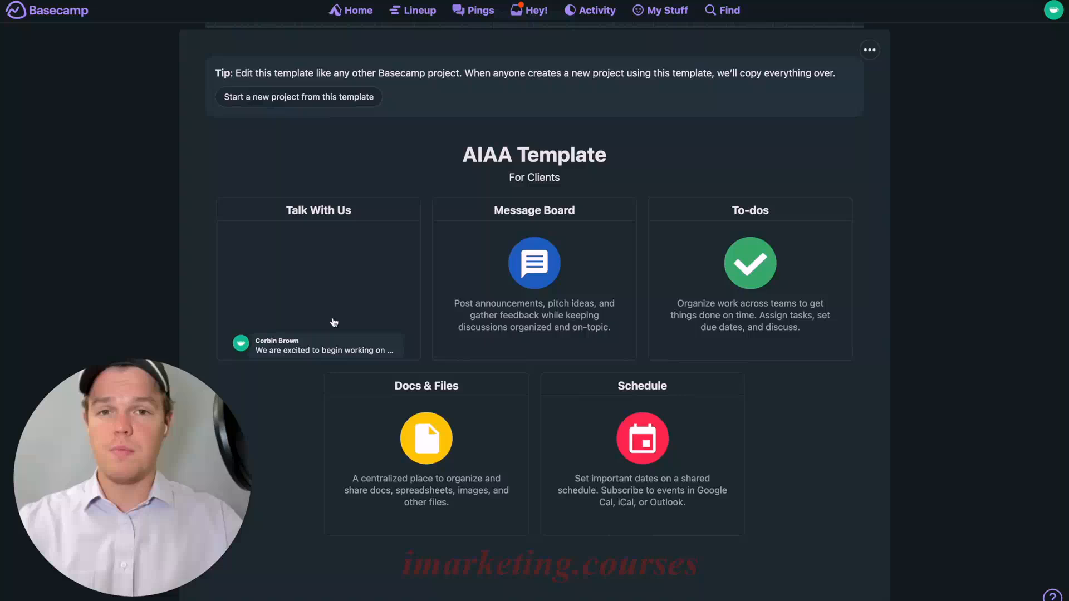
left_click(870, 50)
left_click(819, 98)
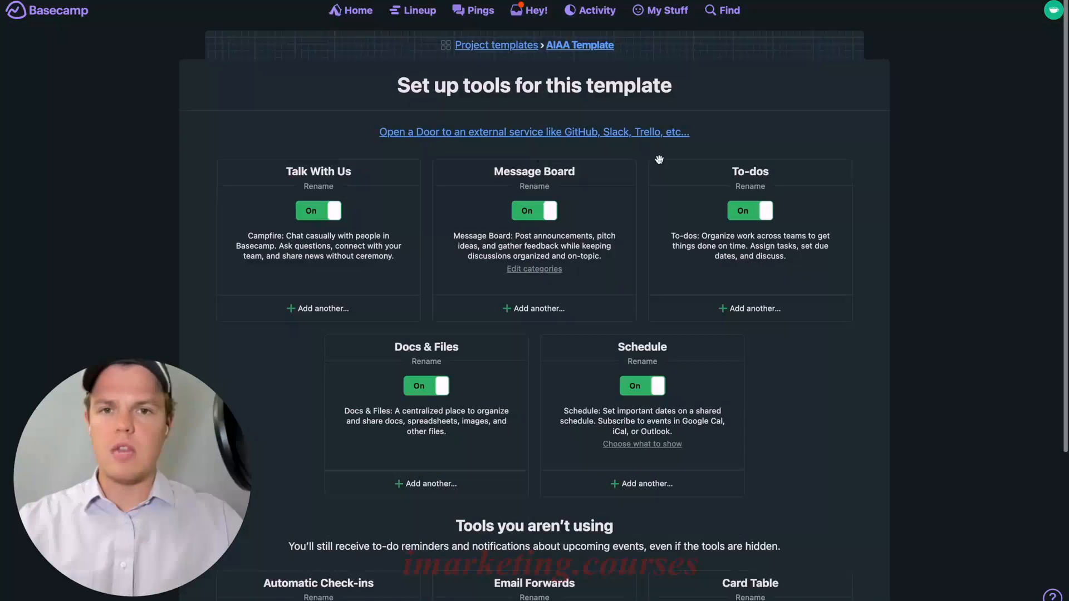
left_click_drag(435, 351, 543, 188)
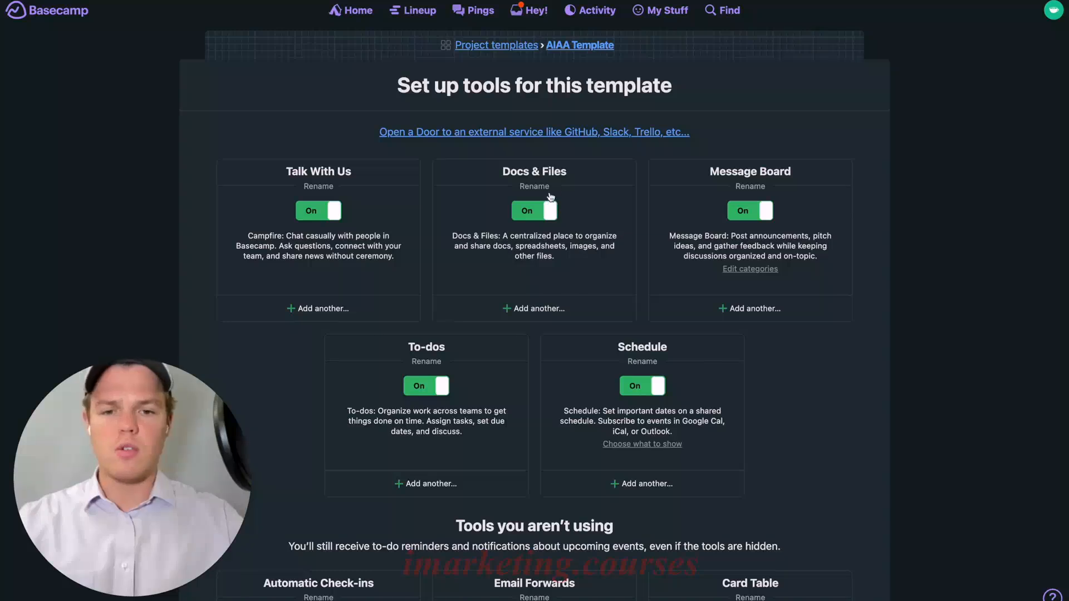
left_click(538, 187)
type("Busin")
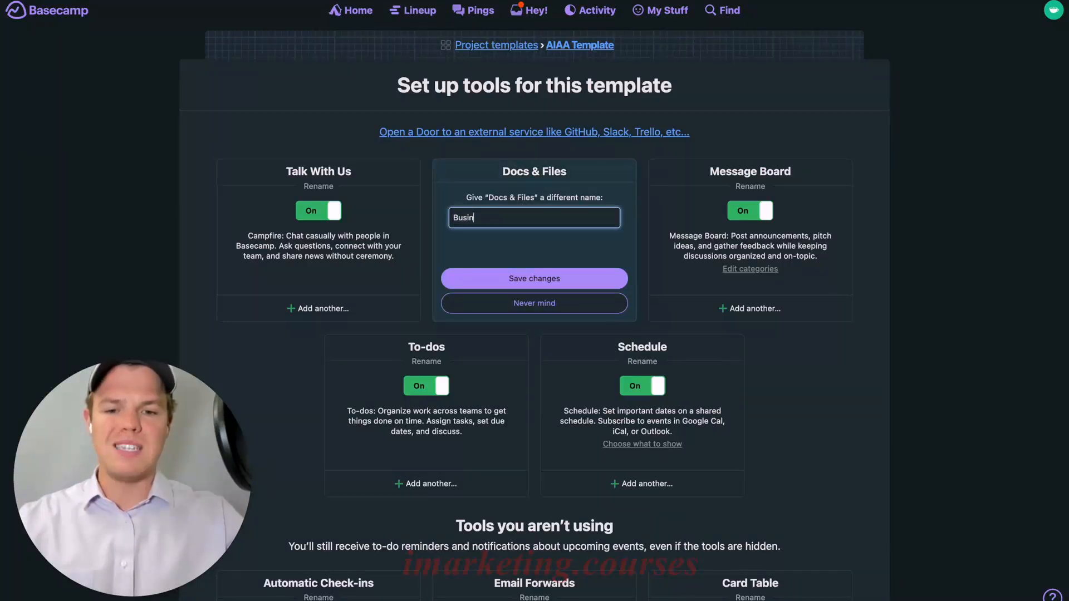
type("ess Assets")
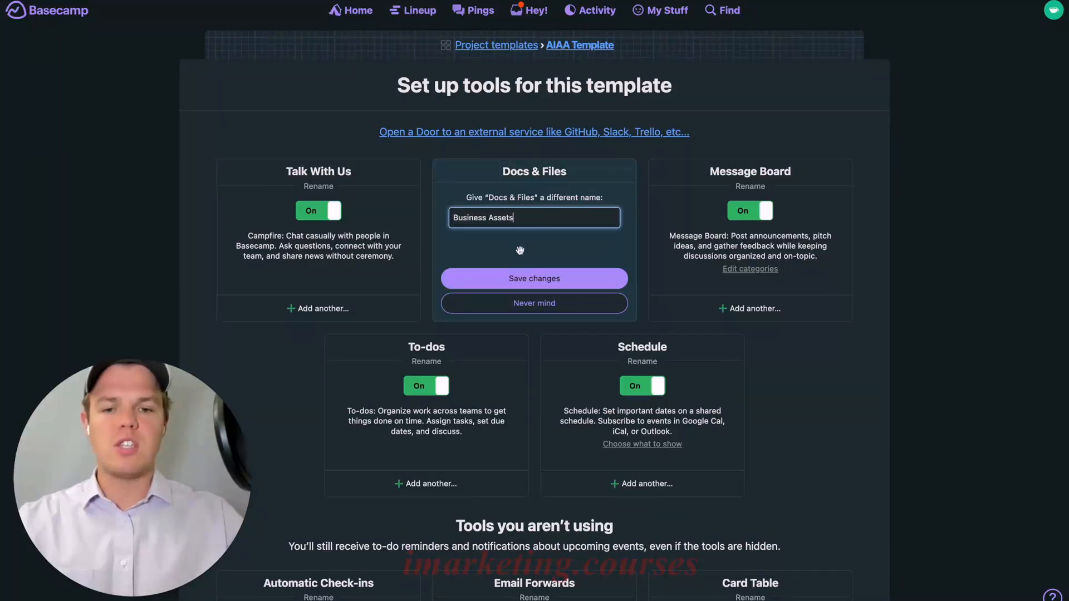
left_click(589, 275)
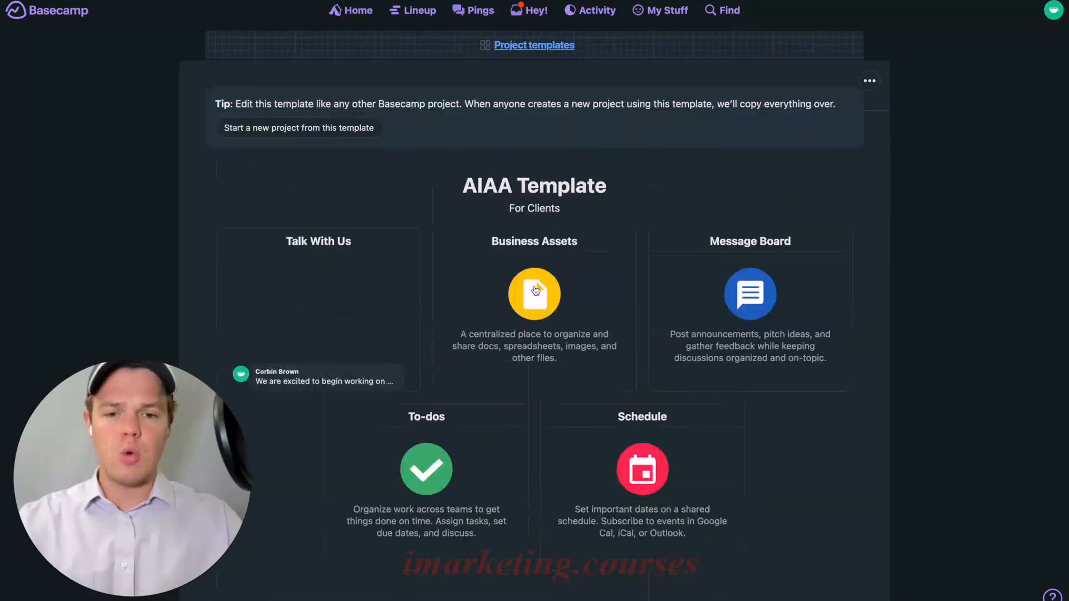
In Business Assets, create a folder named 'Your Assets'
left_click(532, 291)
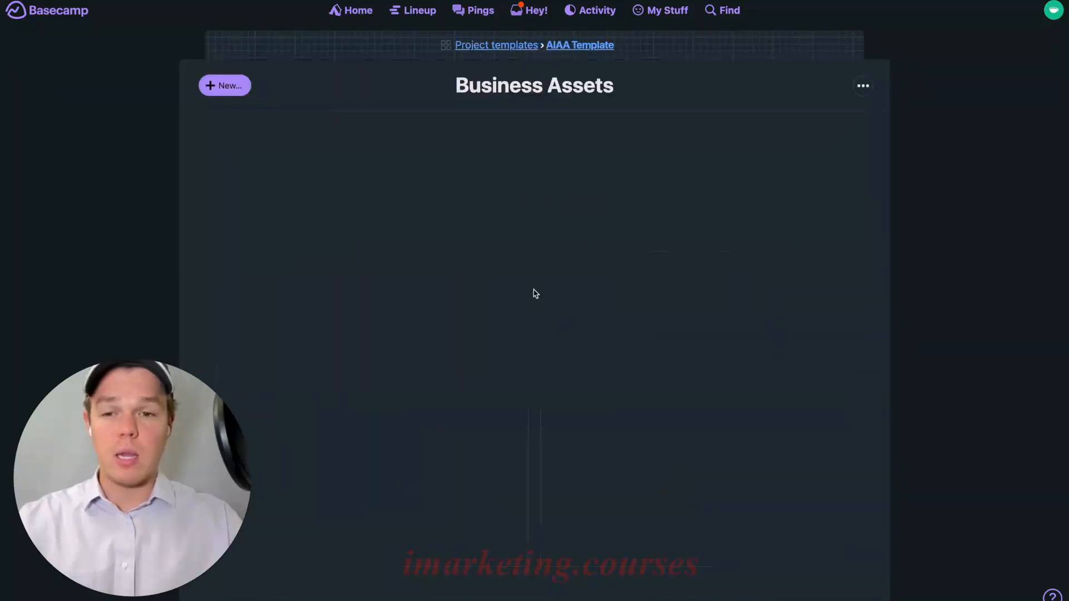
left_click(236, 89)
left_click(243, 134)
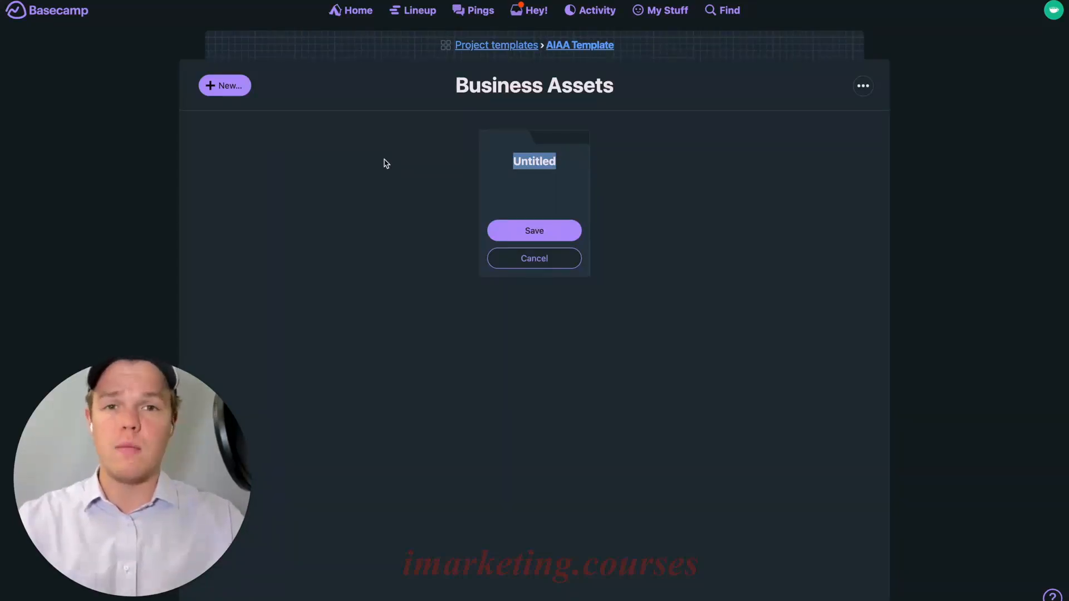
type("Your Assets")
left_click(524, 236)
left_click(230, 88)
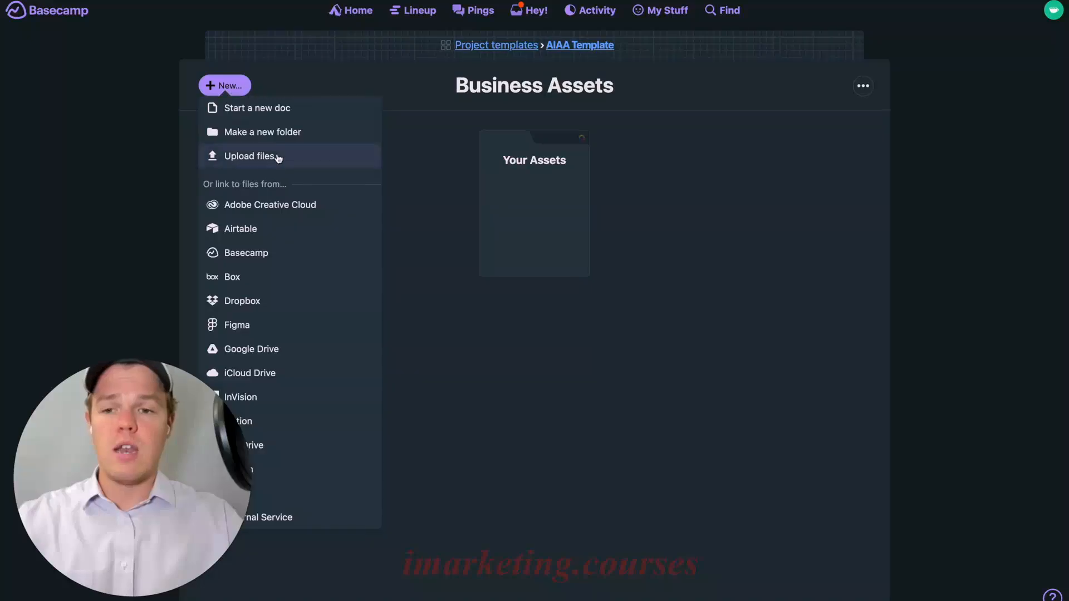
Add a second folder 'AI Infinity Assets', correcting the 'Infinty' misspelling
left_click(285, 132)
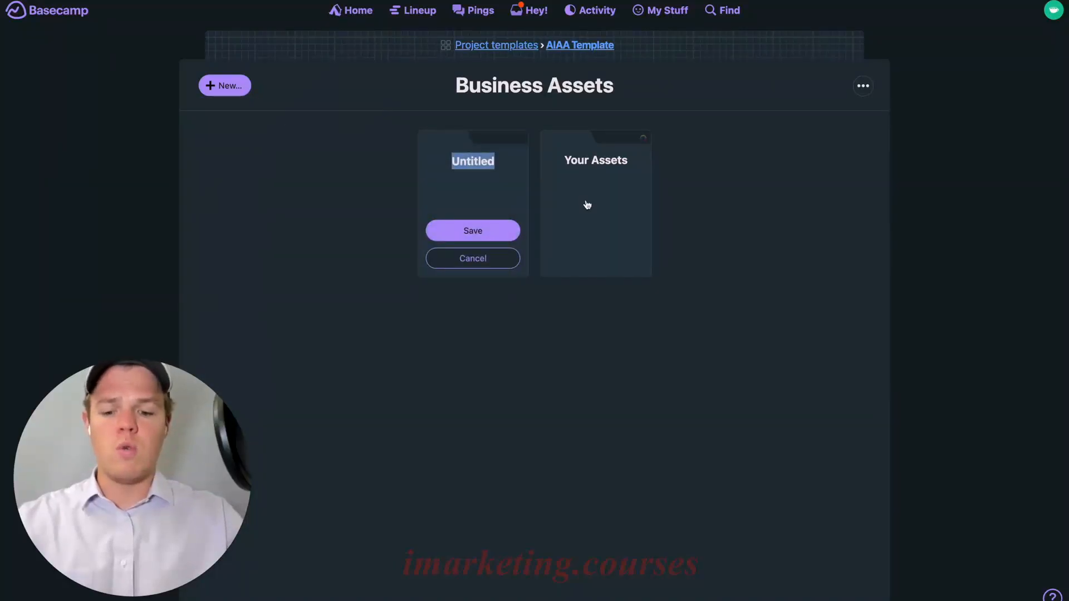
type("AI In")
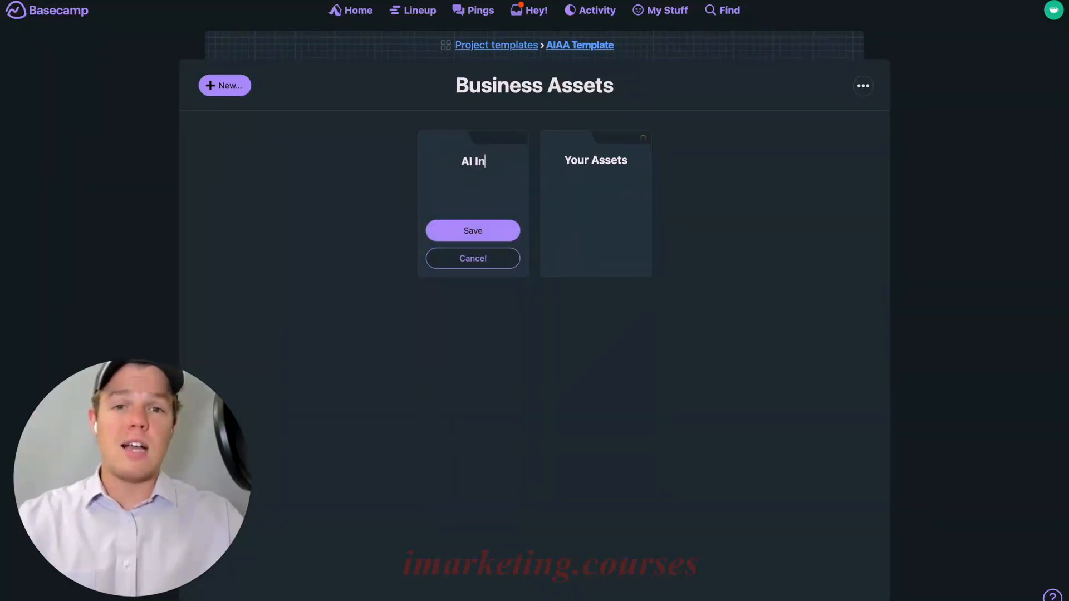
type("finty ")
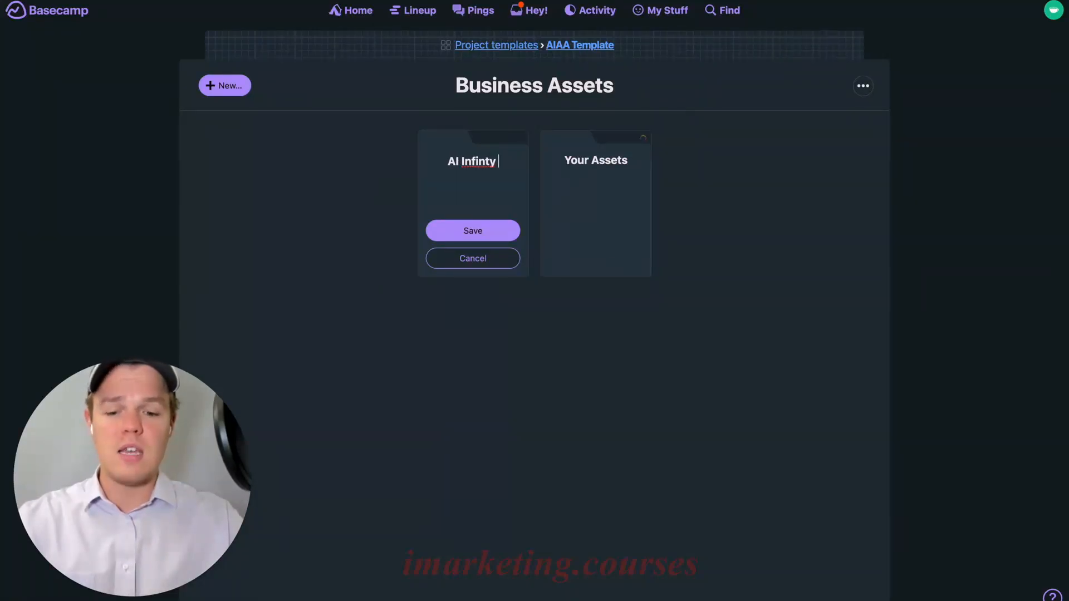
type("Assets")
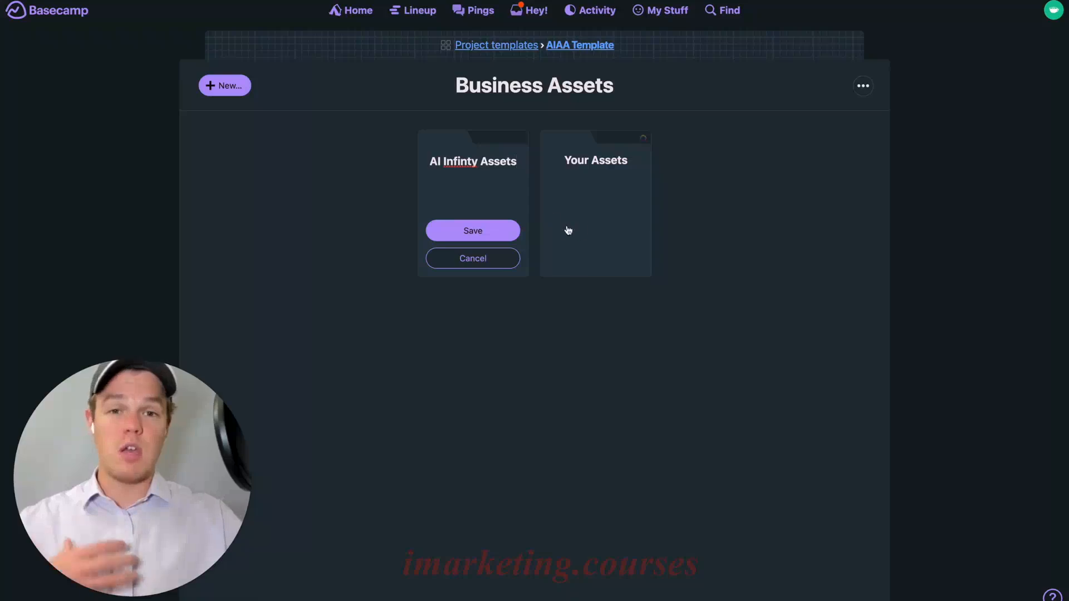
right_click(464, 161)
left_click(479, 171)
left_click(477, 230)
Put Your Assets first, colour it blue, and open it
left_click_drag(596, 191, 465, 179)
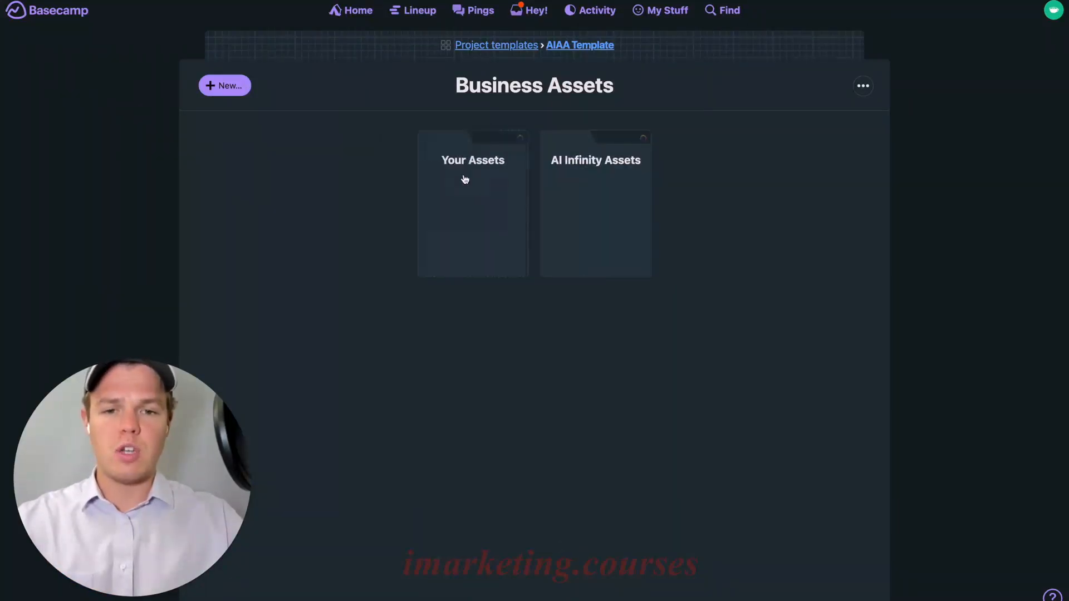
left_click(520, 139)
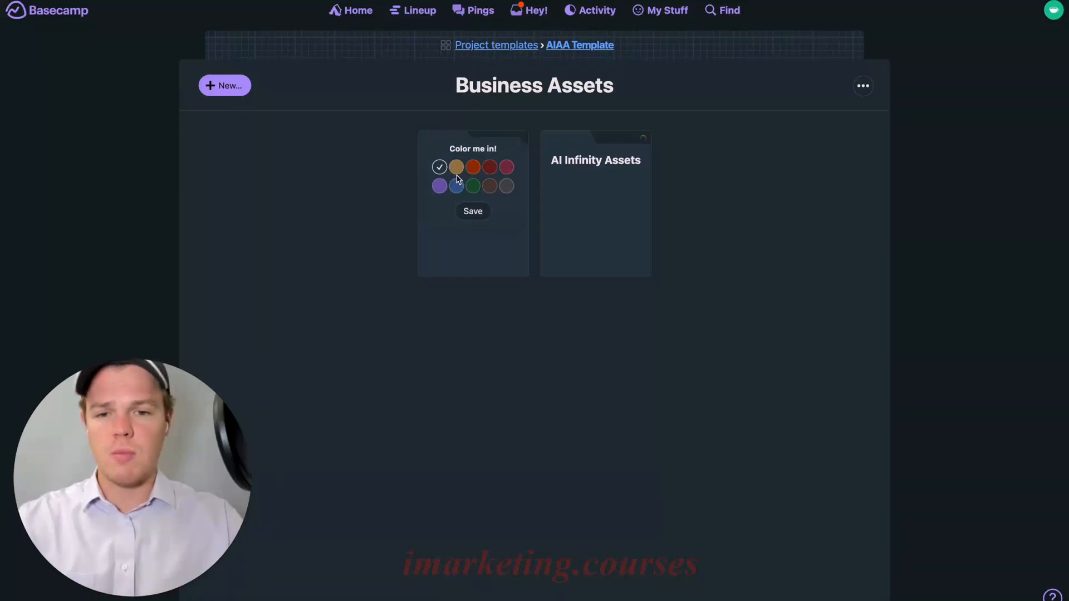
left_click(456, 186)
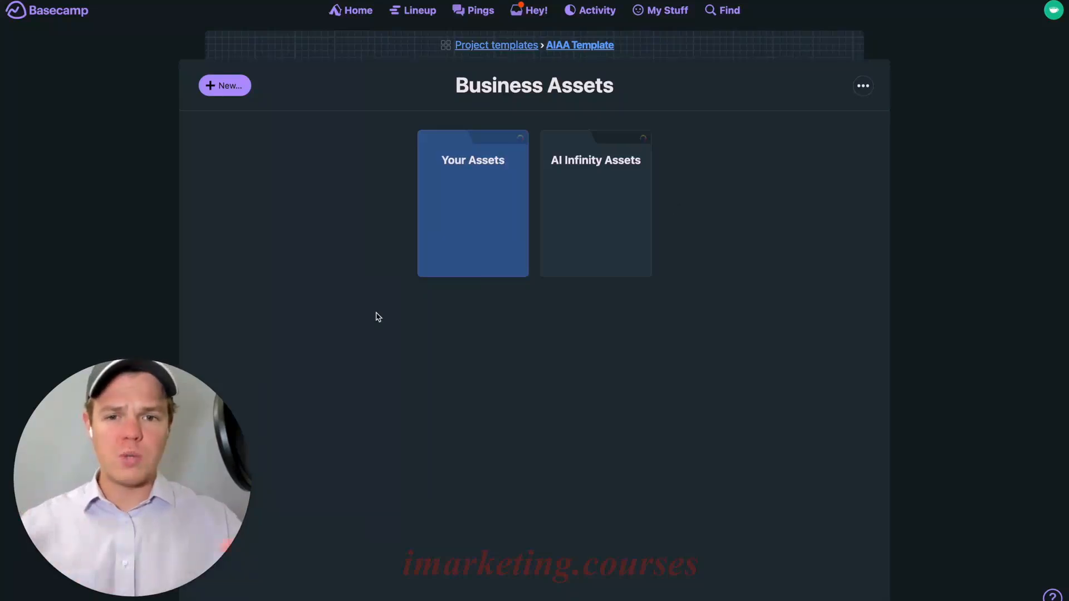
left_click(467, 245)
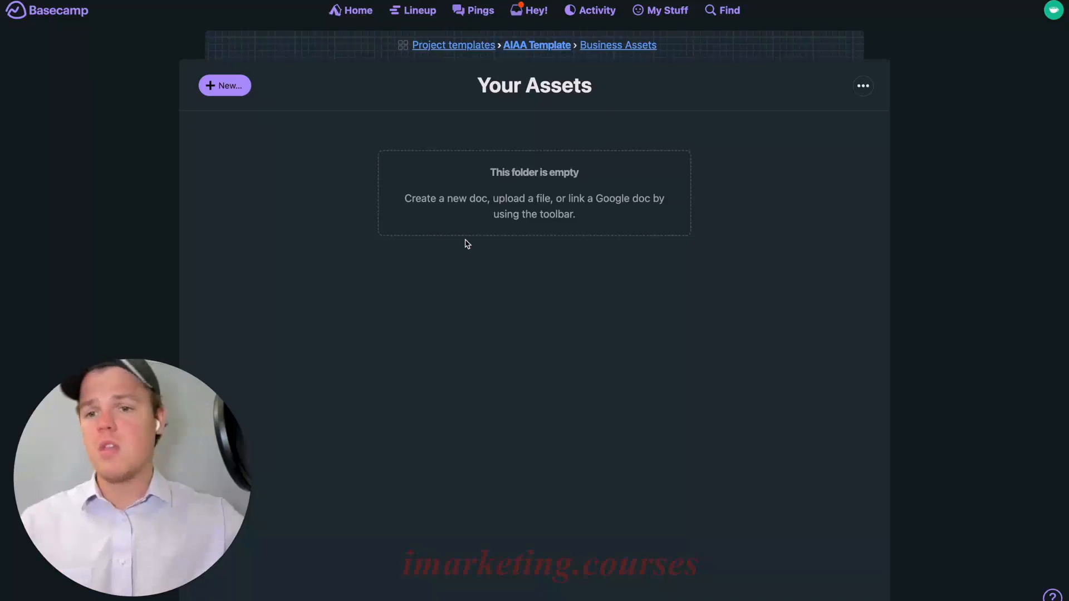
Create three folders in Your Assets: Logo, Images and Videos
left_click(240, 88)
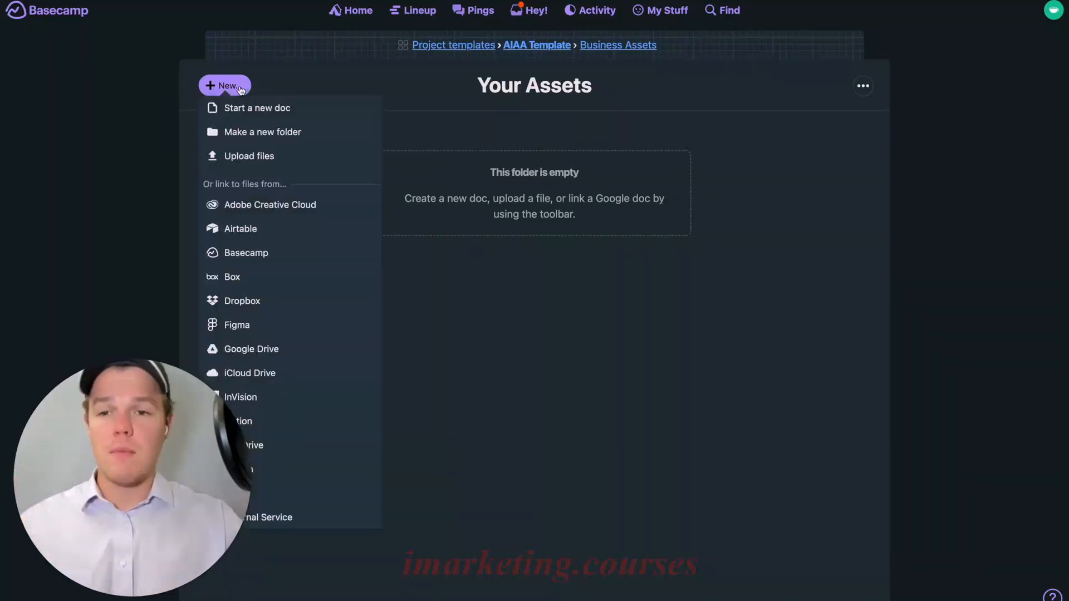
left_click(262, 131)
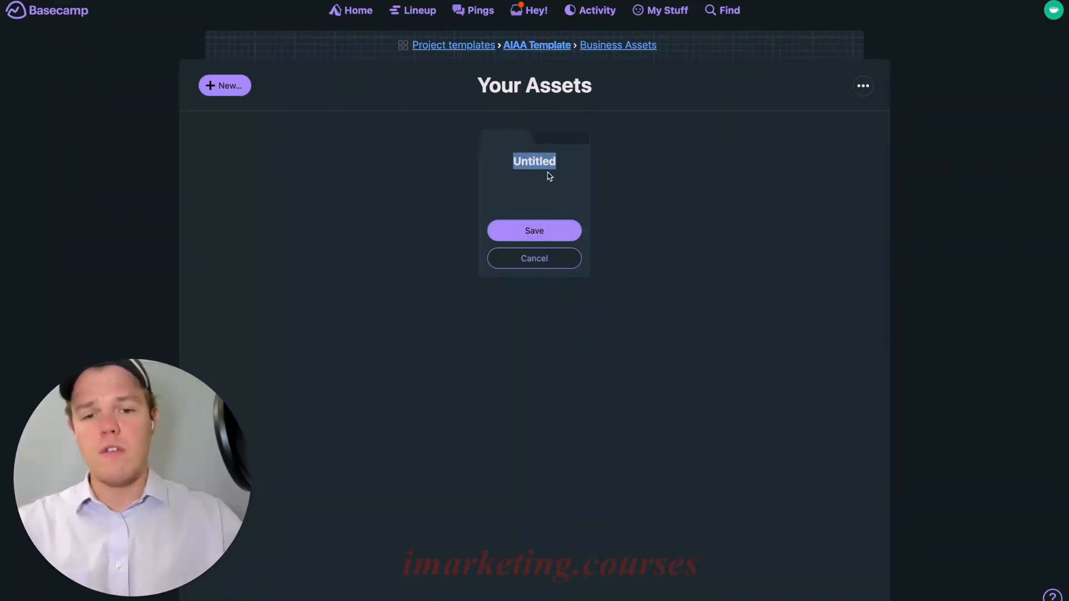
type("Logo")
left_click(571, 232)
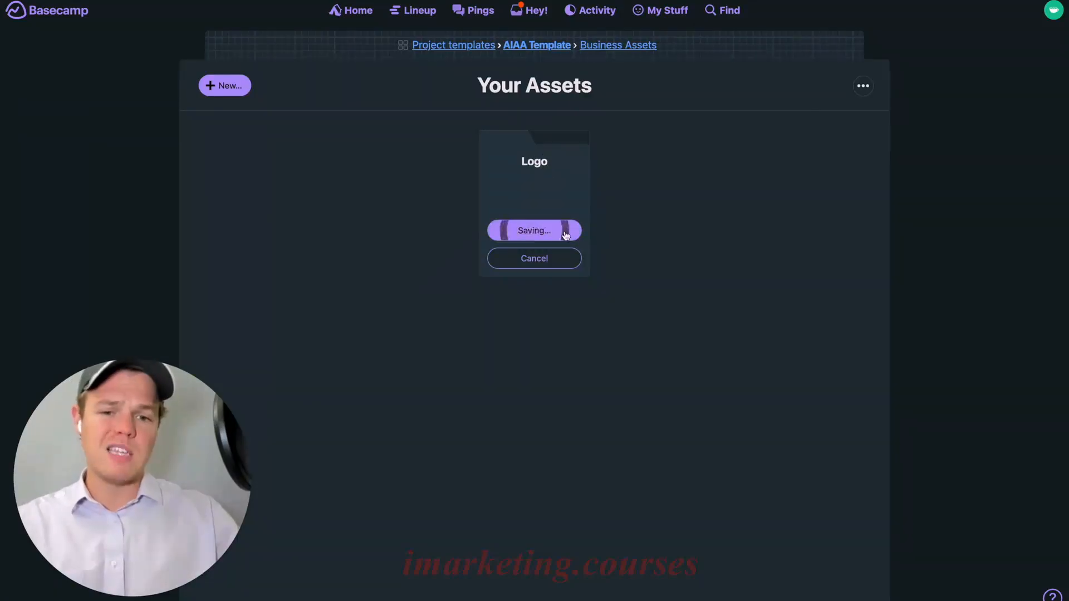
left_click(218, 86)
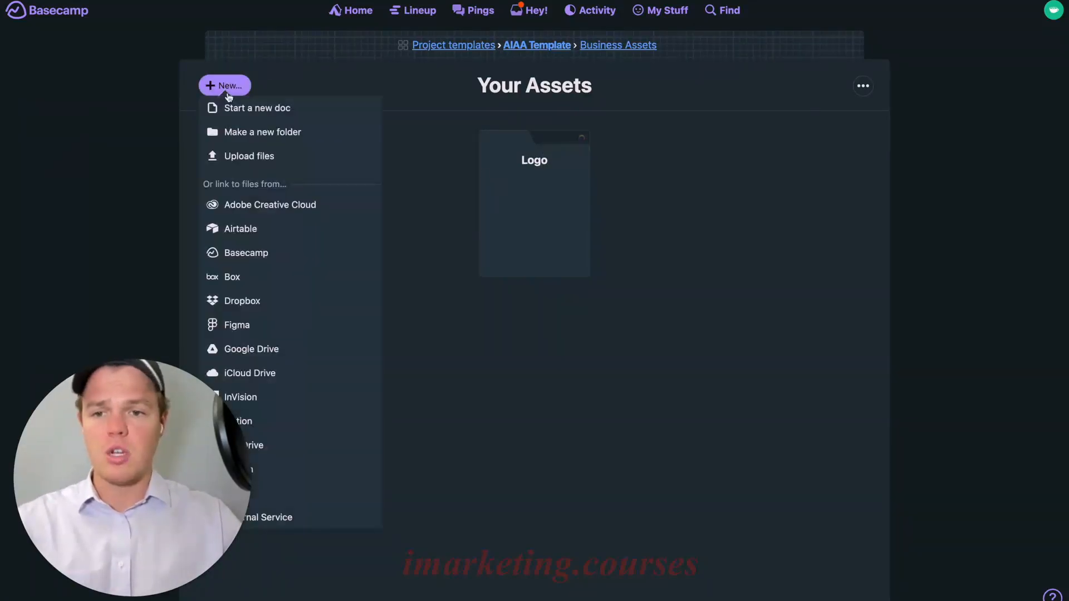
left_click(263, 132)
type("Images")
left_click(472, 230)
left_click(218, 86)
left_click(263, 131)
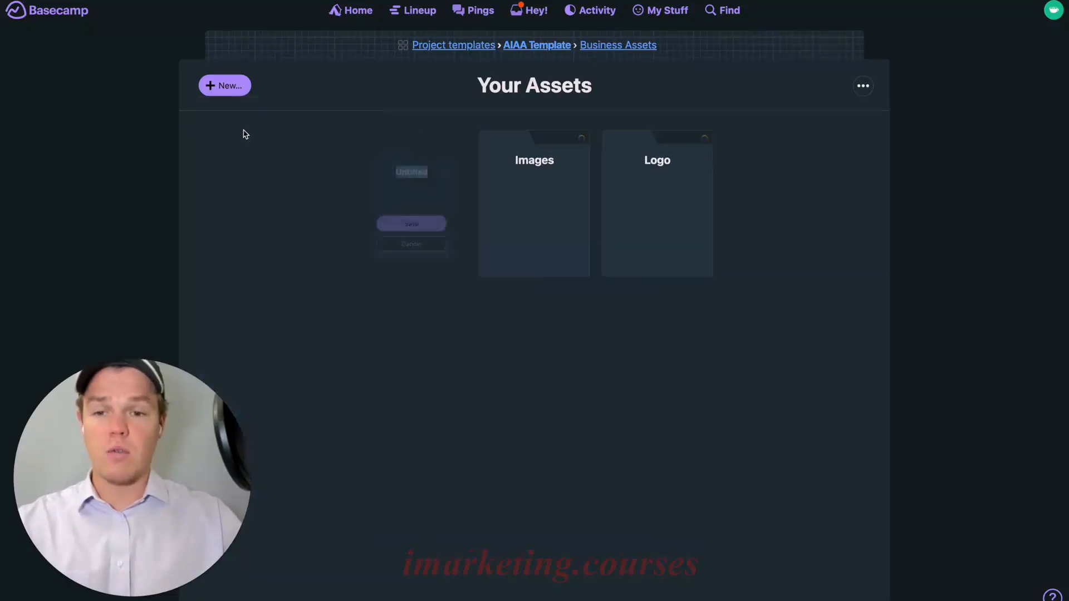
type("Videos")
left_click(446, 231)
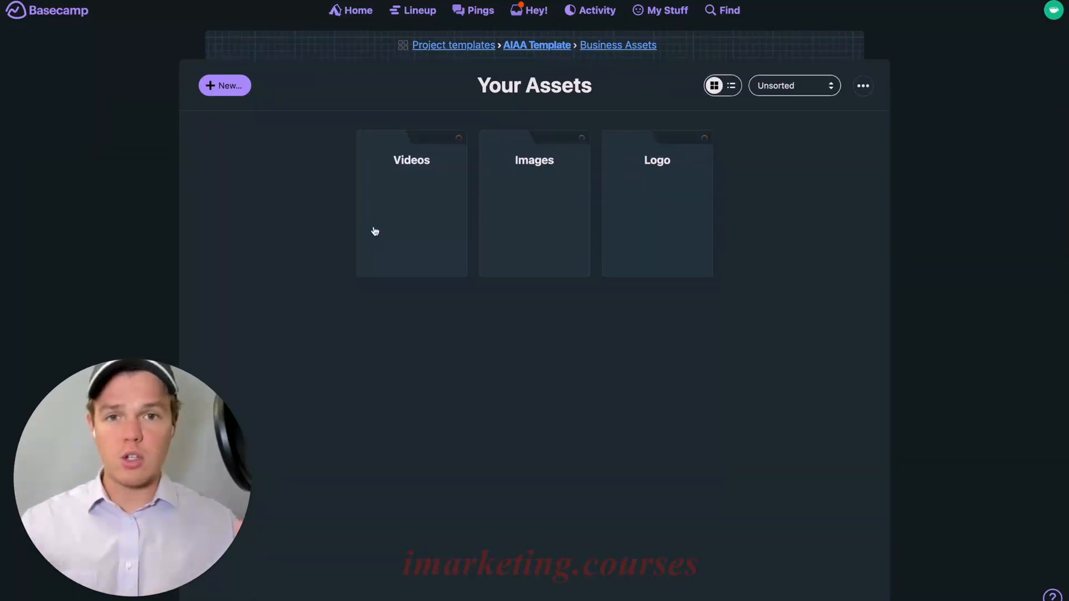
Add a Media folder, move Videos, Images and Logo into it, and colour it crimson
left_click(229, 88)
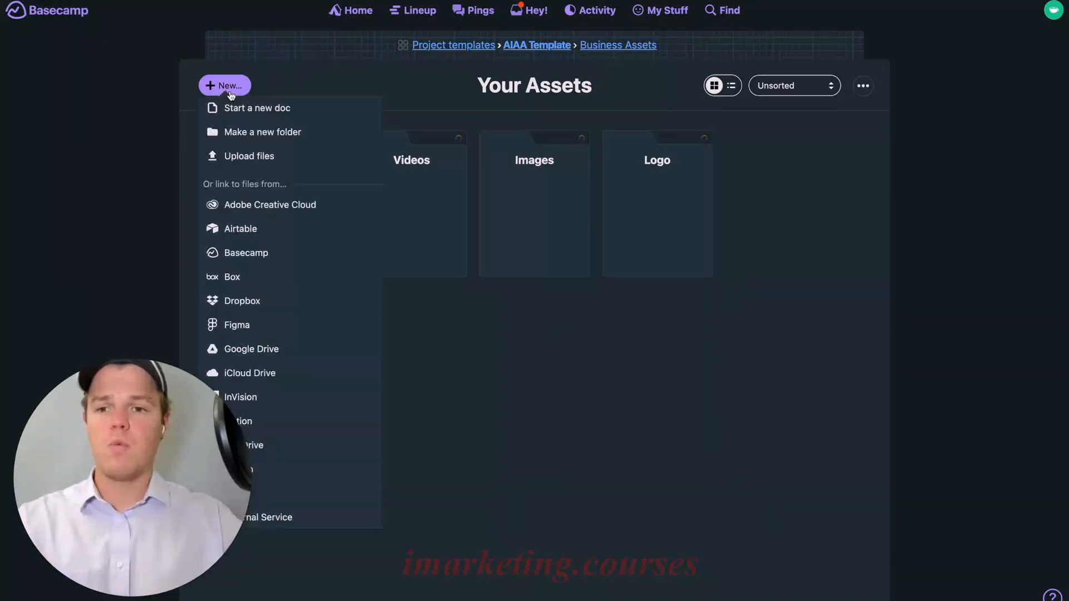
left_click(248, 131)
type("Media")
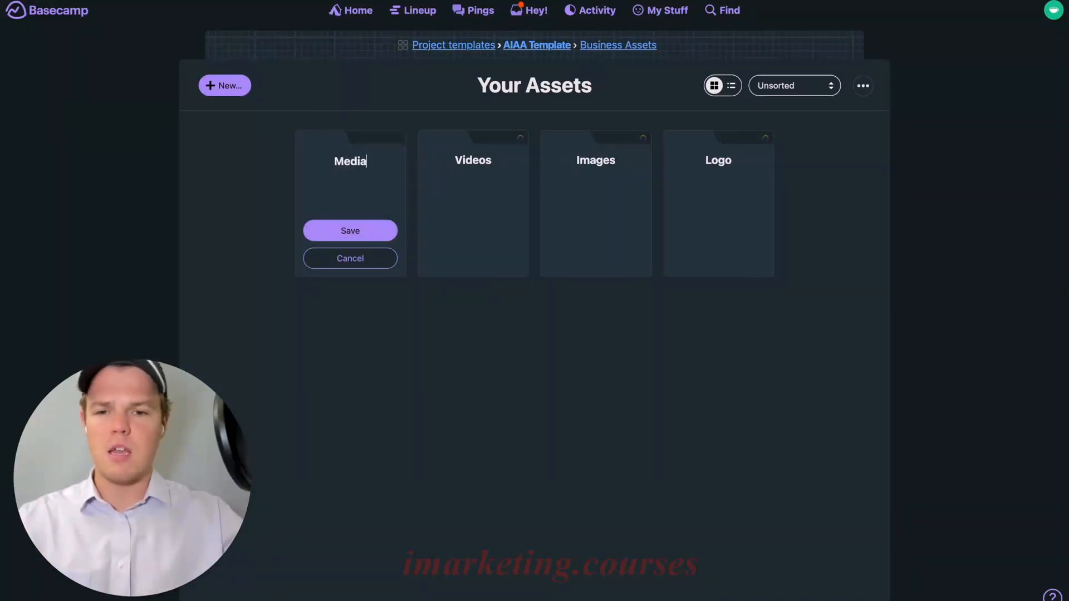
left_click(383, 240)
left_click_drag(484, 201, 368, 195)
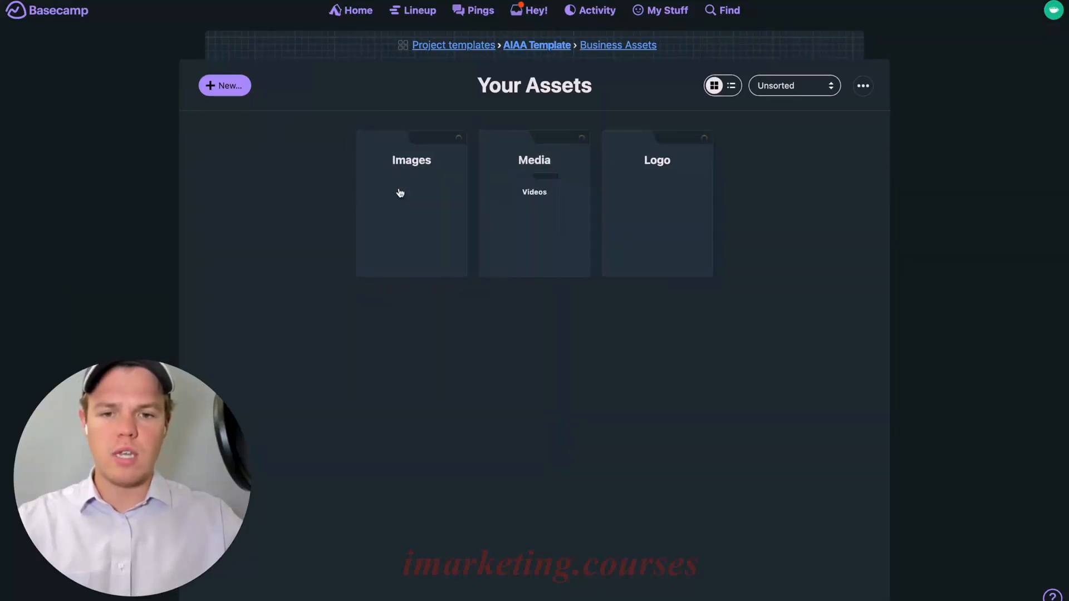
left_click_drag(400, 193, 453, 196)
left_click_drag(621, 196, 489, 203)
left_click(582, 139)
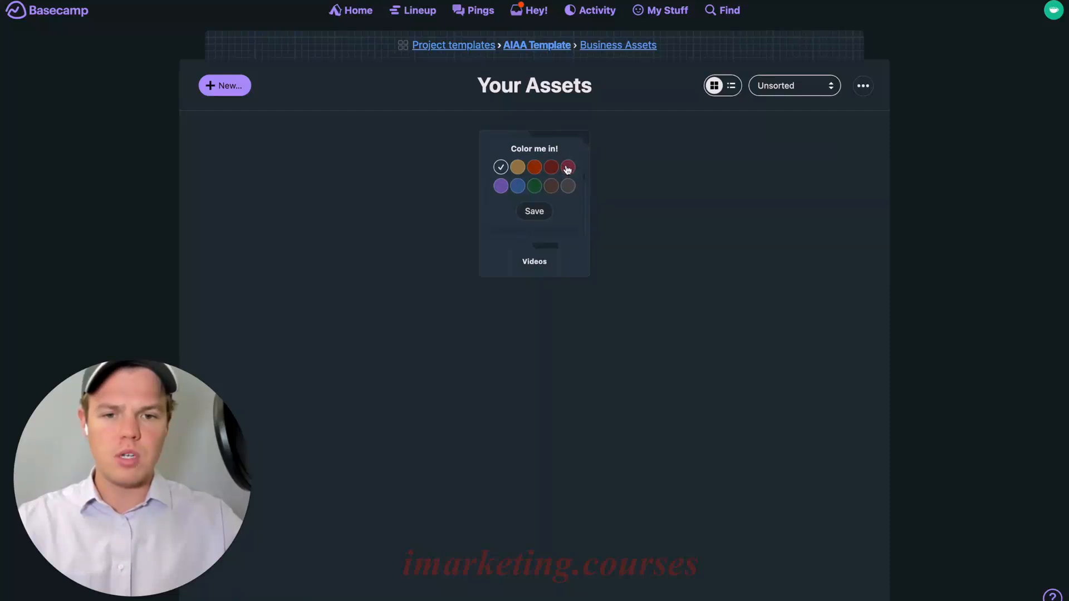
left_click(568, 167)
left_click(539, 212)
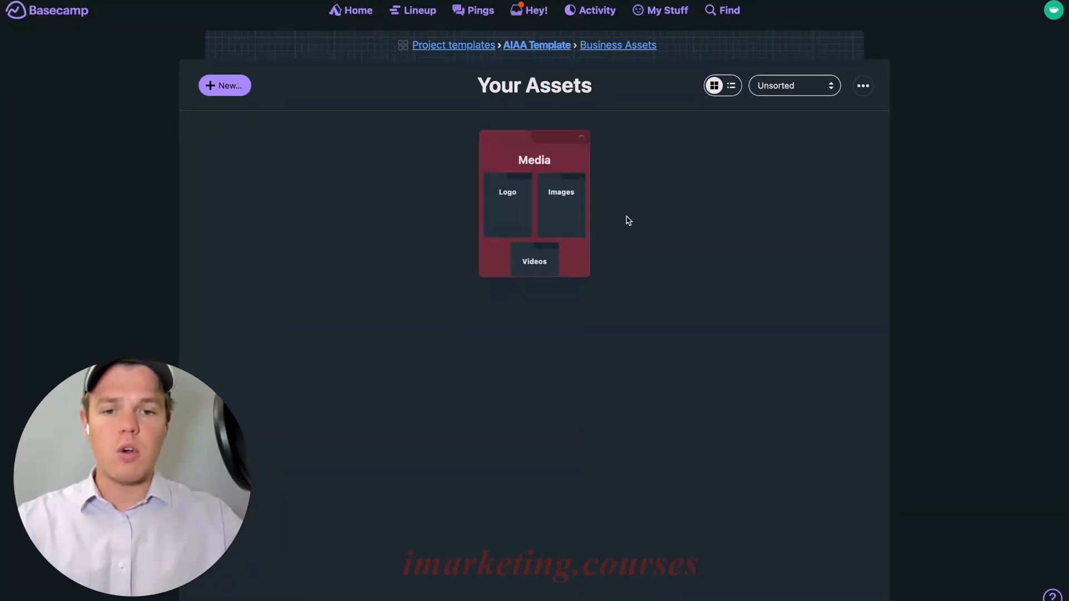
Add an 'AI Training Material' folder to Your Assets
left_click(234, 92)
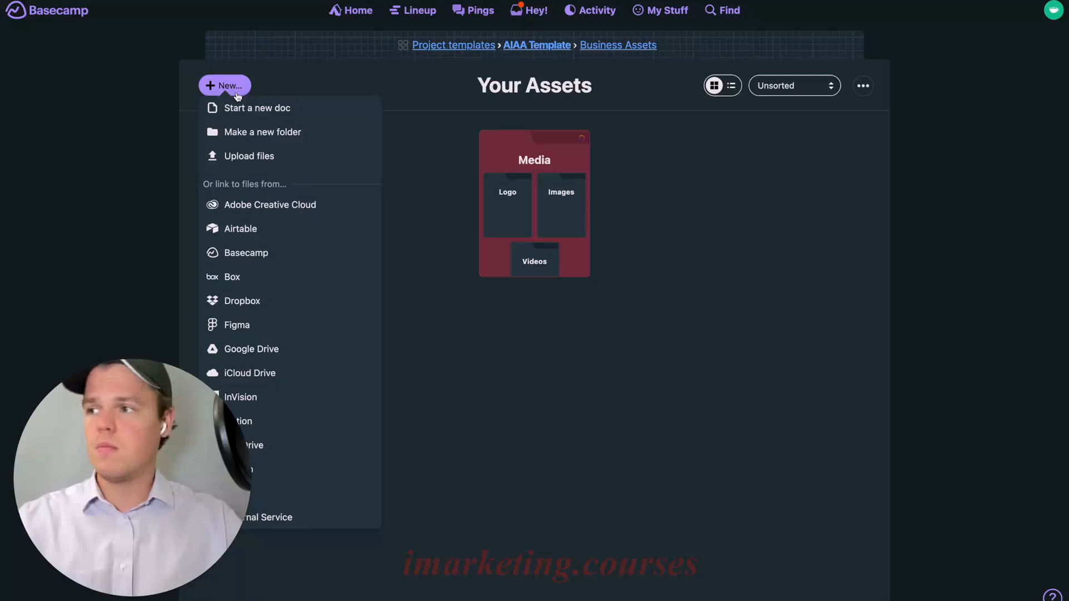
left_click(284, 134)
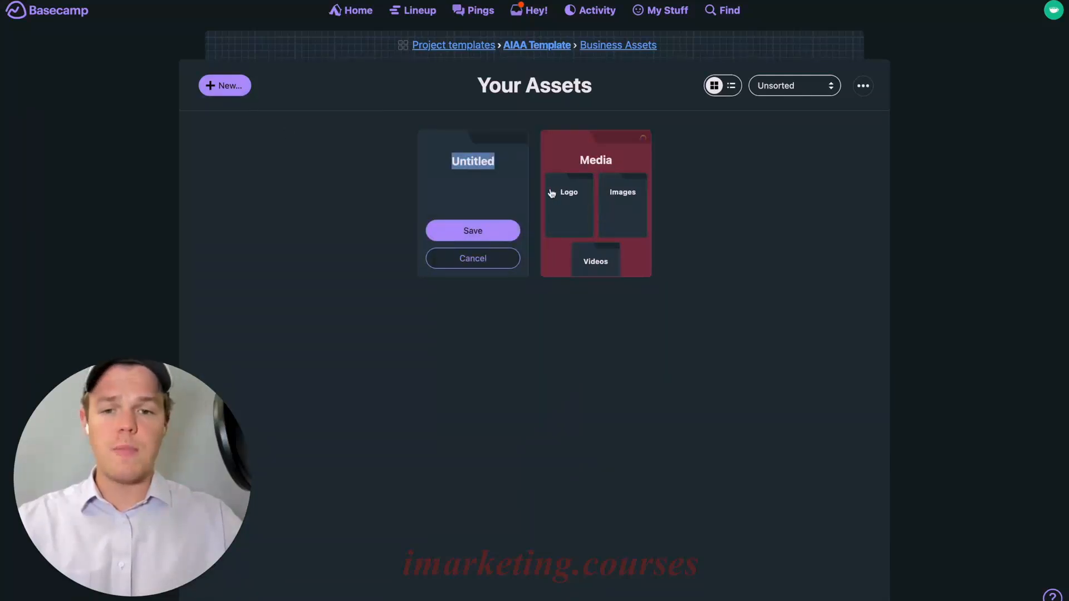
type("AI Training Material")
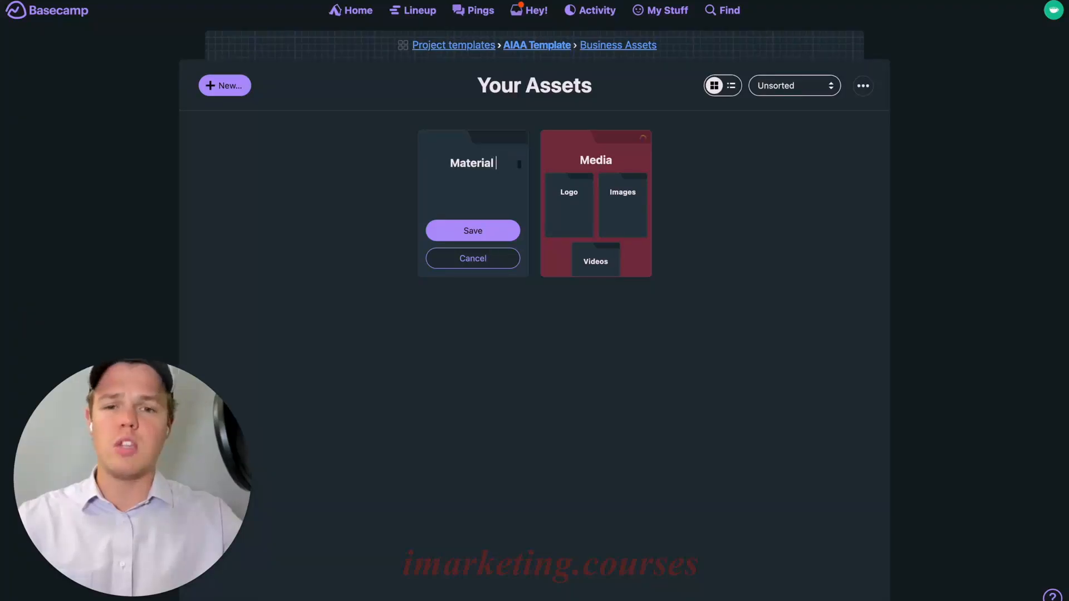
left_click(513, 231)
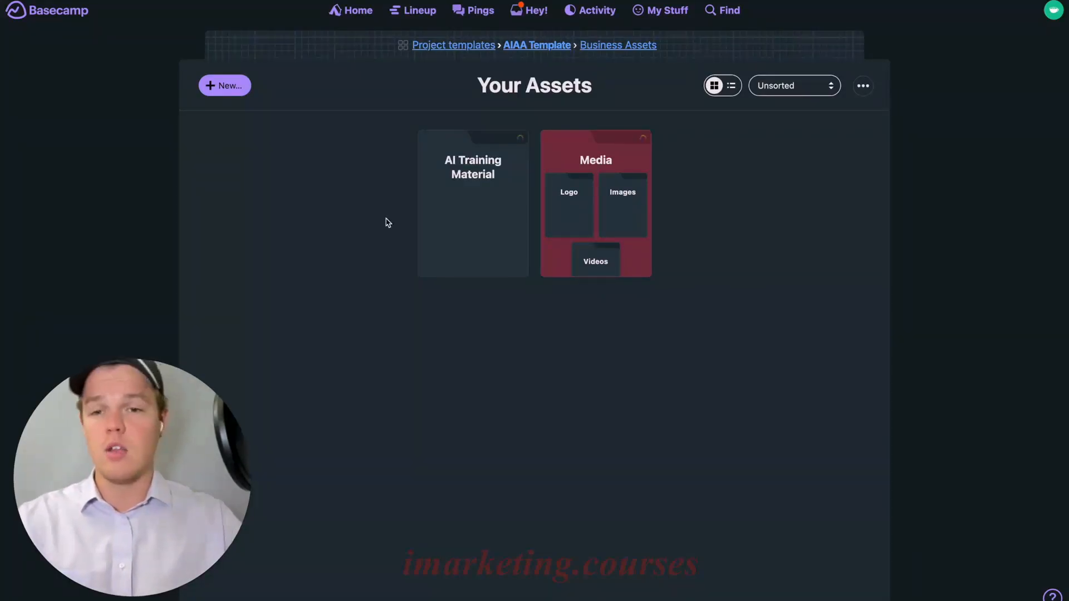
Create a 'Contract' folder in AI Infinity Assets, open it, then return to Business Assets
left_click(541, 53)
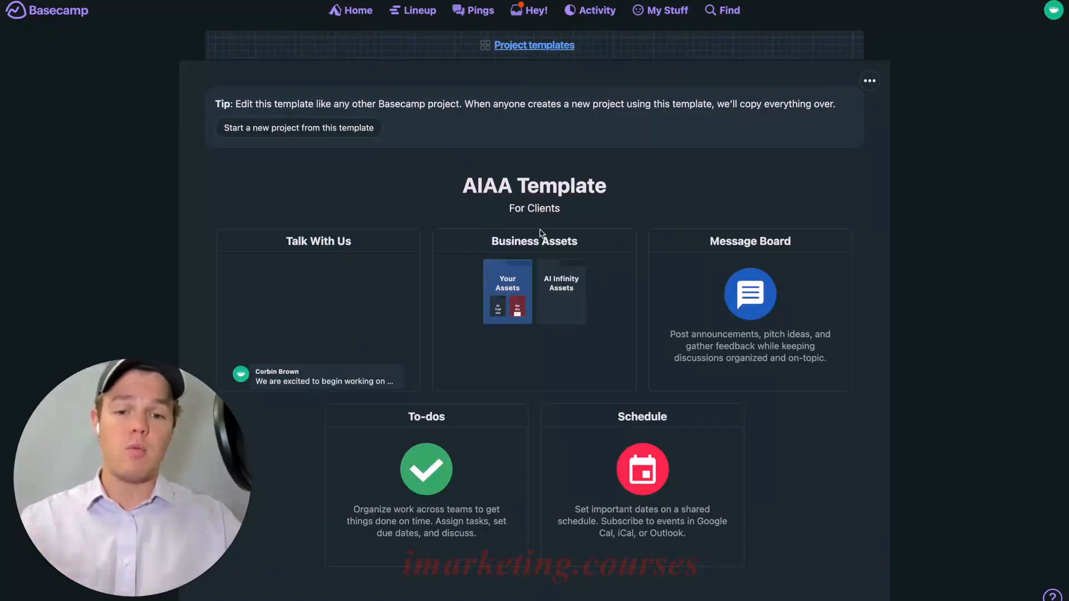
left_click(539, 245)
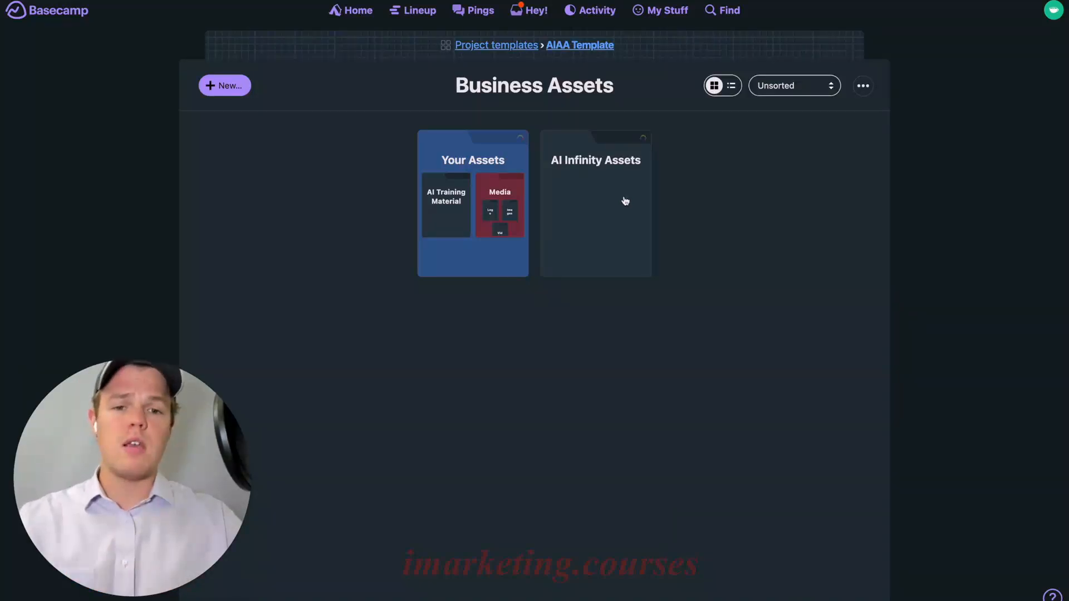
left_click(640, 237)
left_click(240, 89)
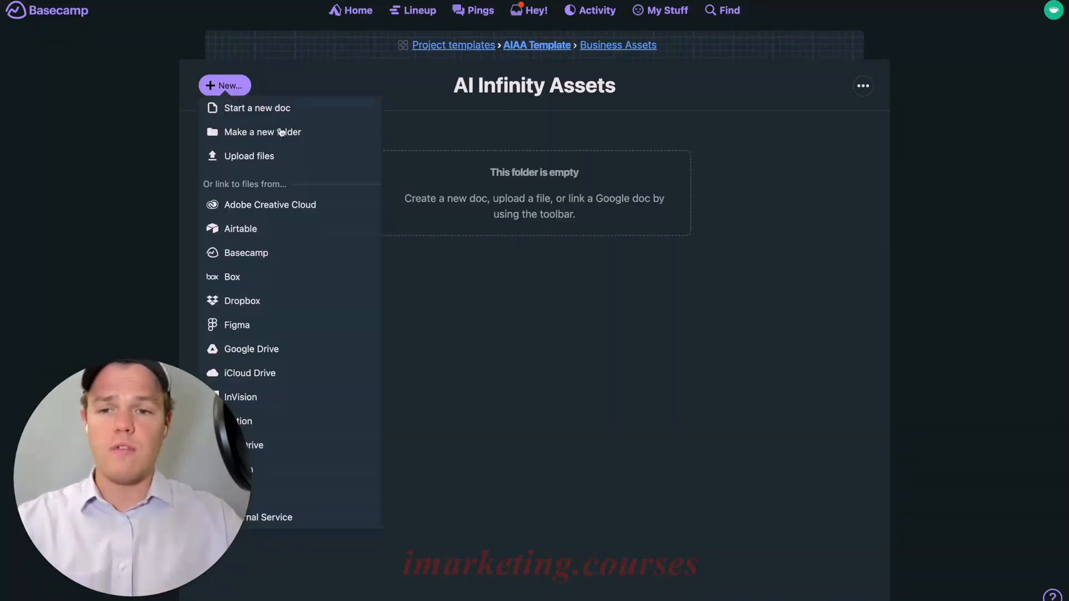
left_click(296, 133)
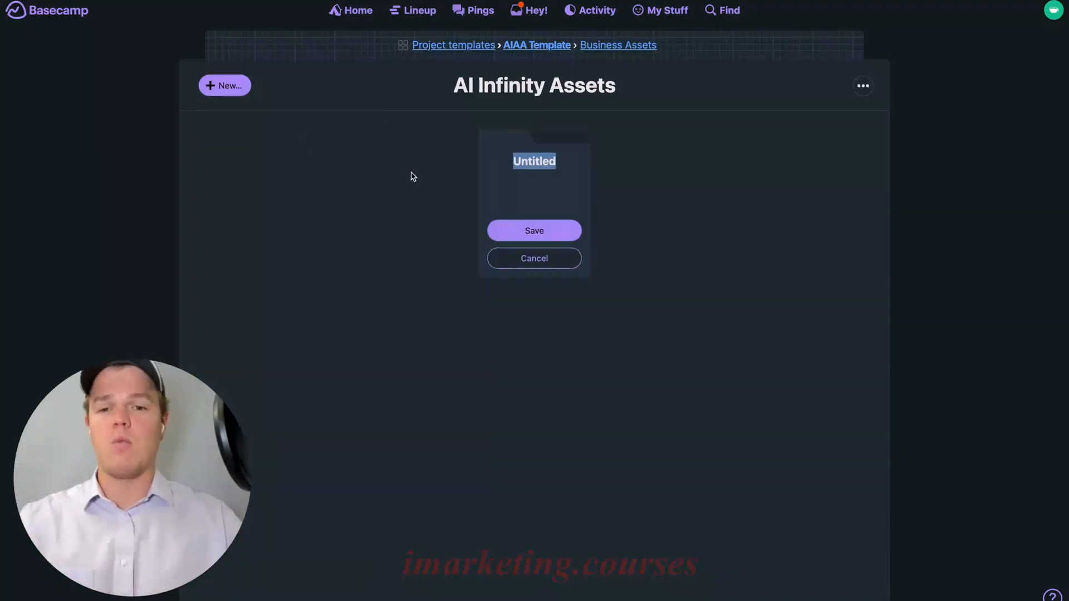
type("Contract")
key("Return")
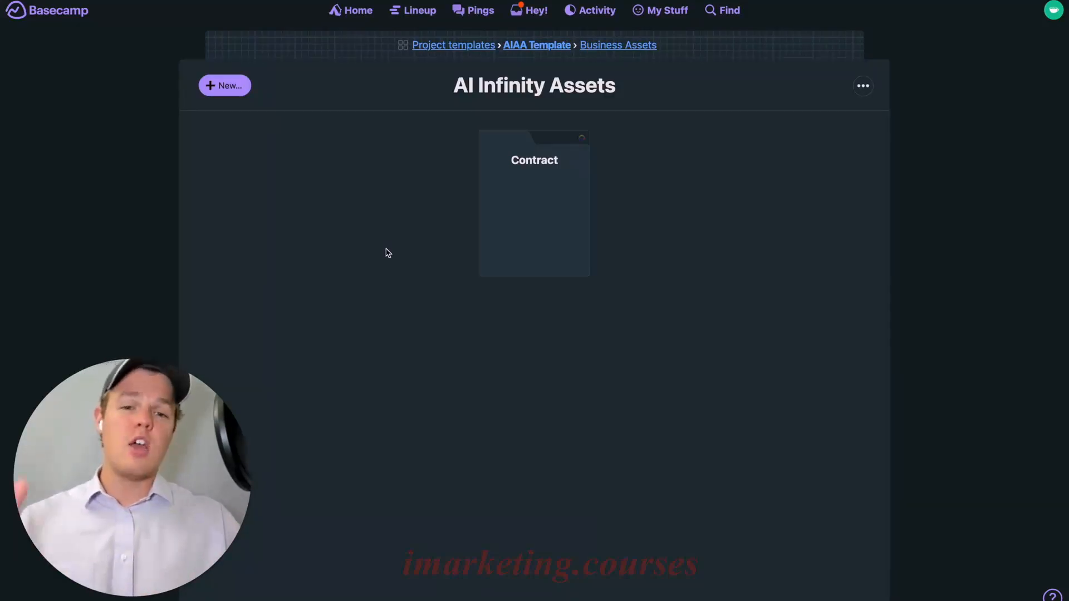
left_click(557, 214)
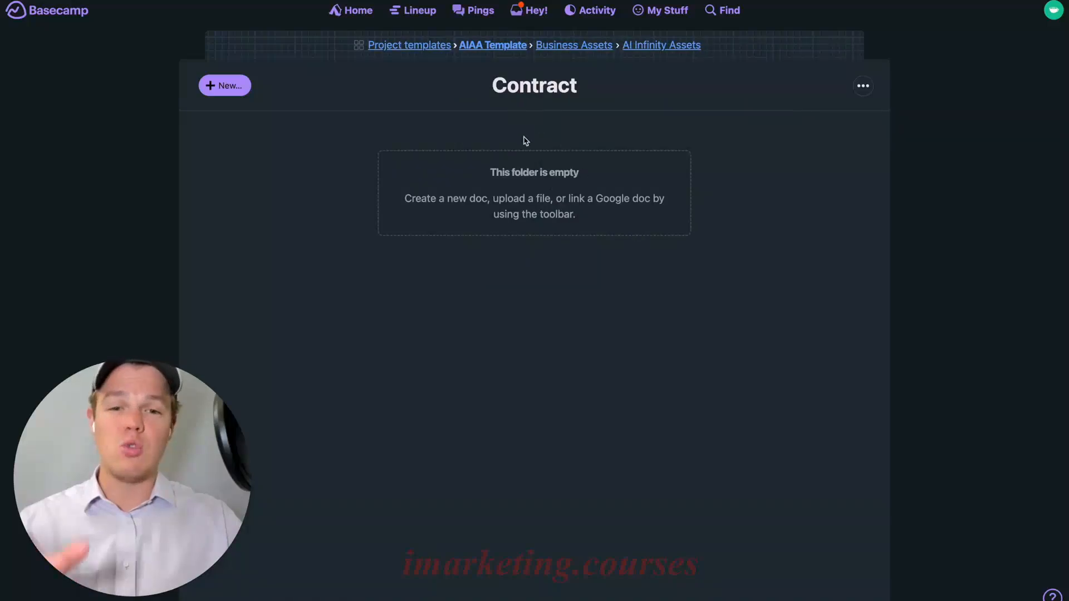
left_click(544, 46)
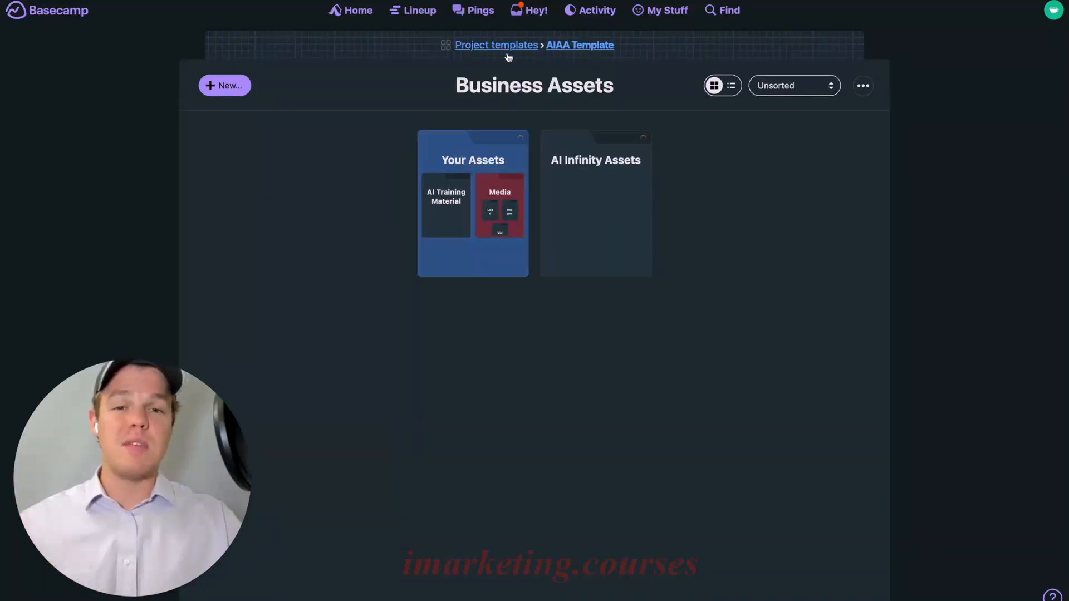
In AIAA Template's tool settings, rename Message Board to 'Resources' and go back to the overview
left_click(509, 46)
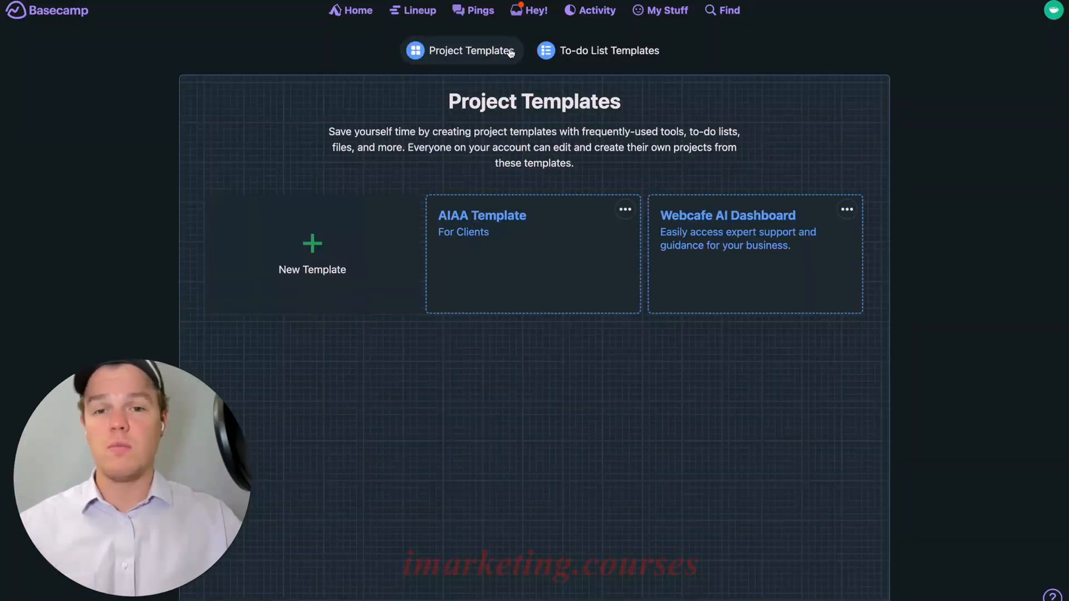
left_click(482, 215)
left_click(870, 51)
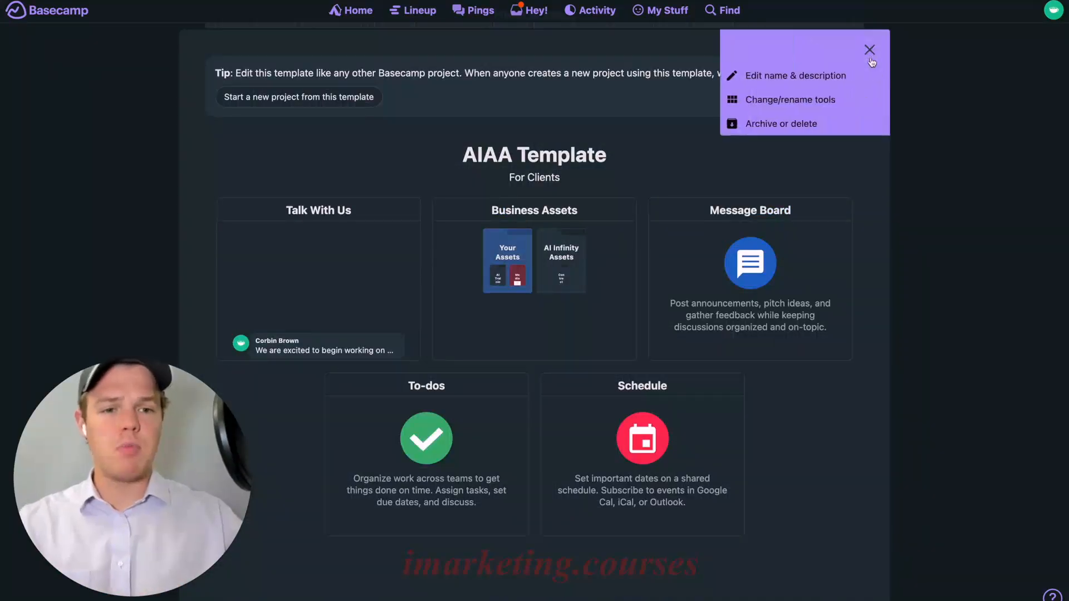
left_click(847, 100)
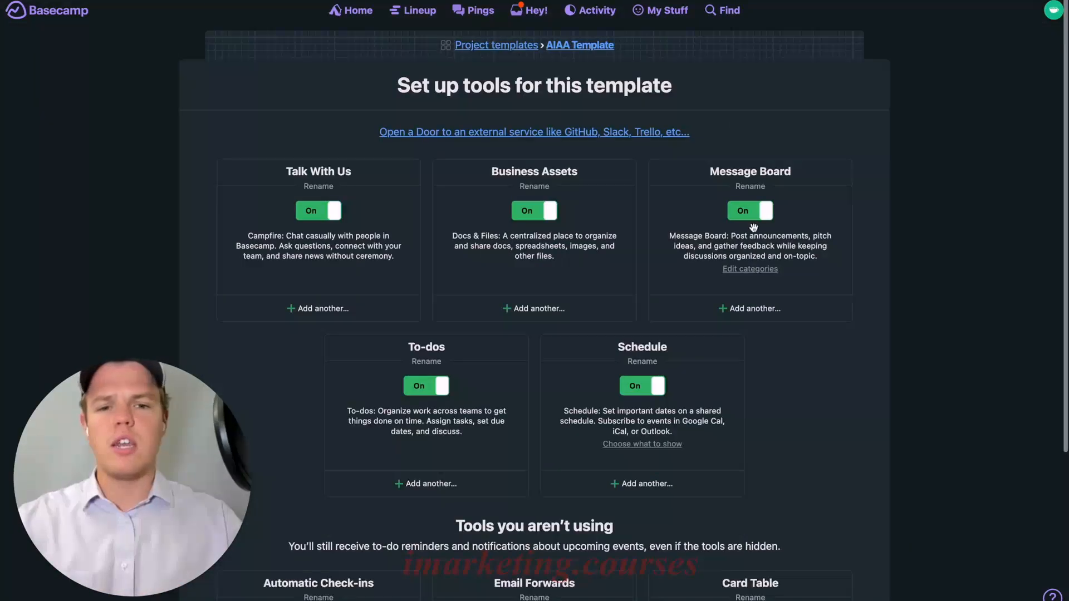
left_click(759, 185)
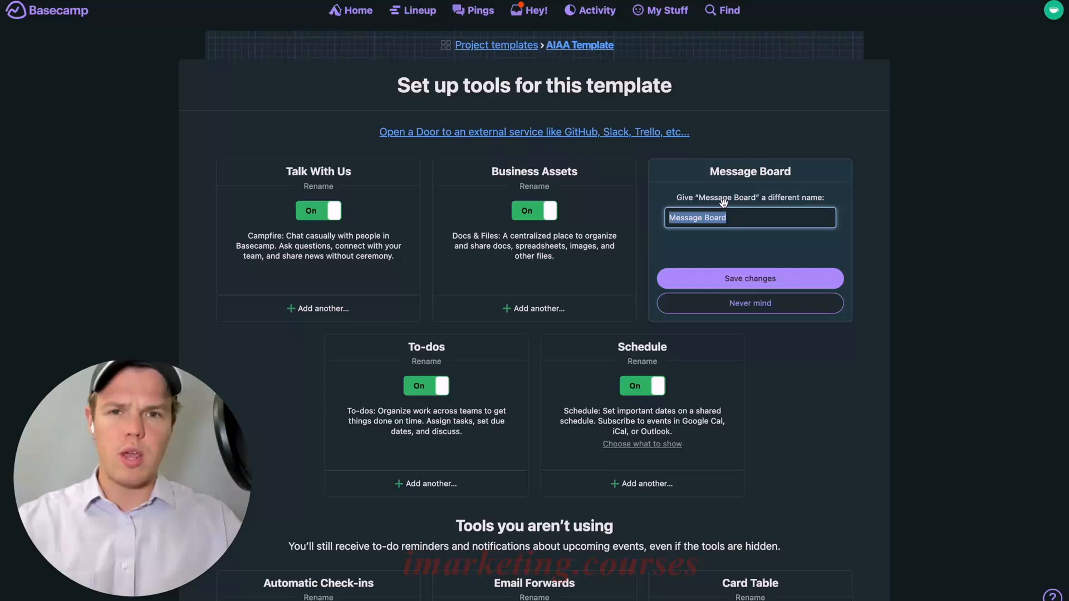
type("Resorc")
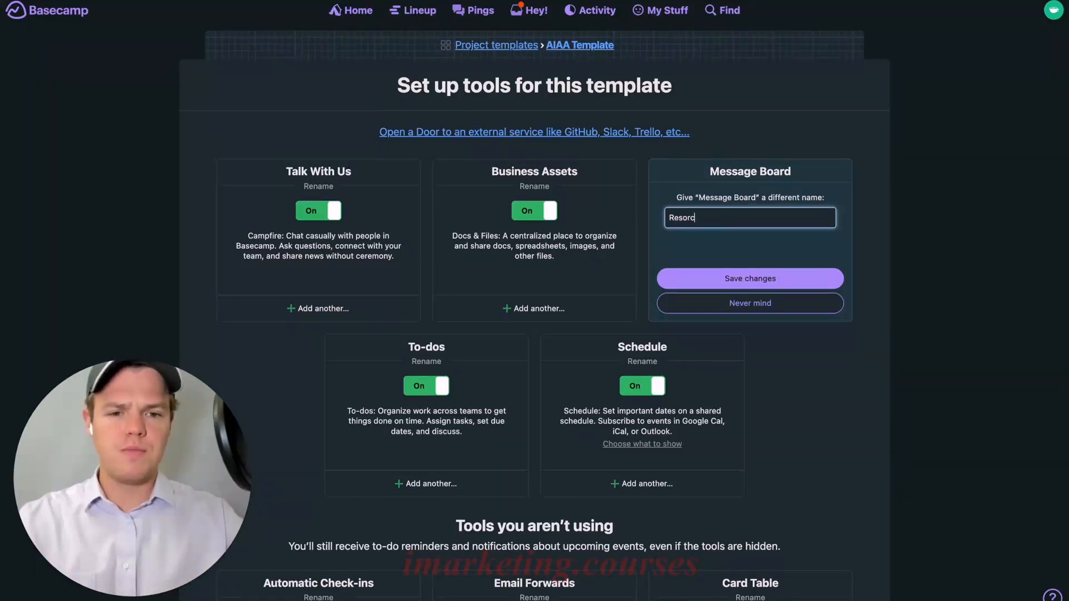
type("rces")
left_click(727, 273)
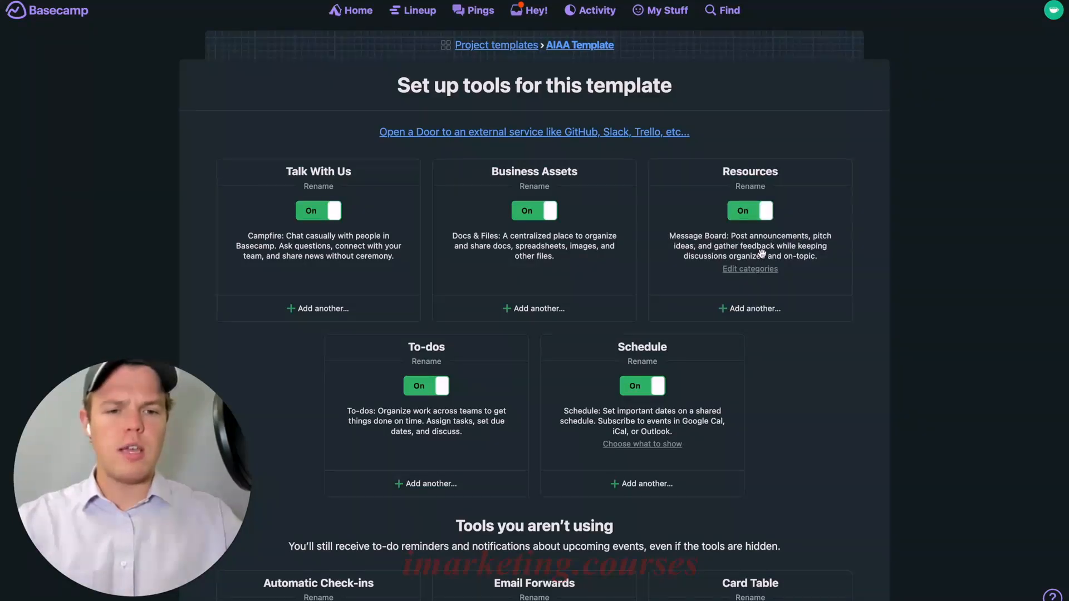
left_click(573, 47)
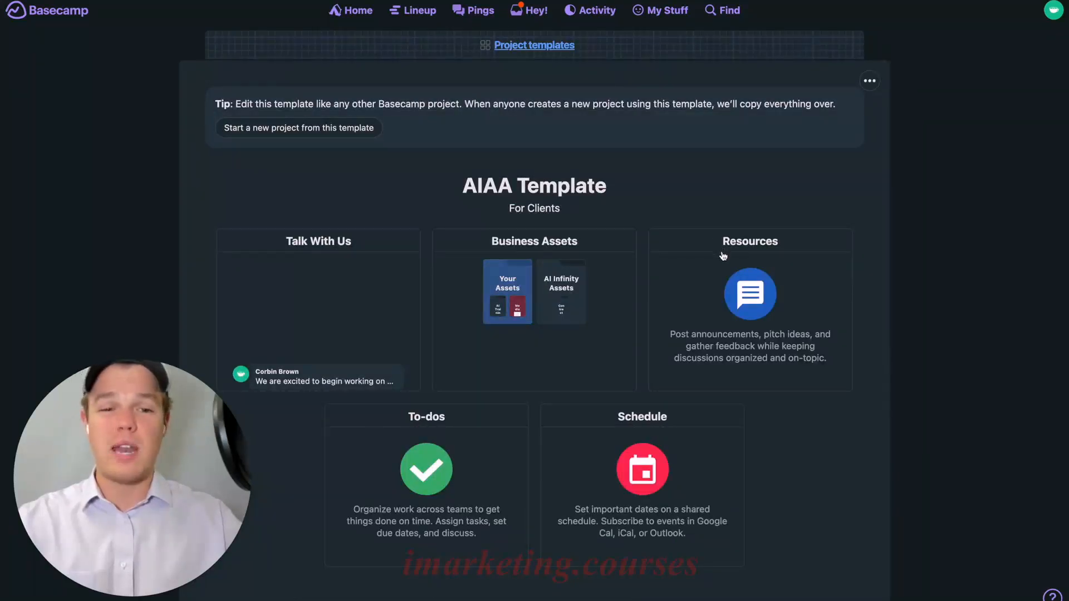
Start a new Resources message titled 'Who we are' in the FYI category
left_click(718, 272)
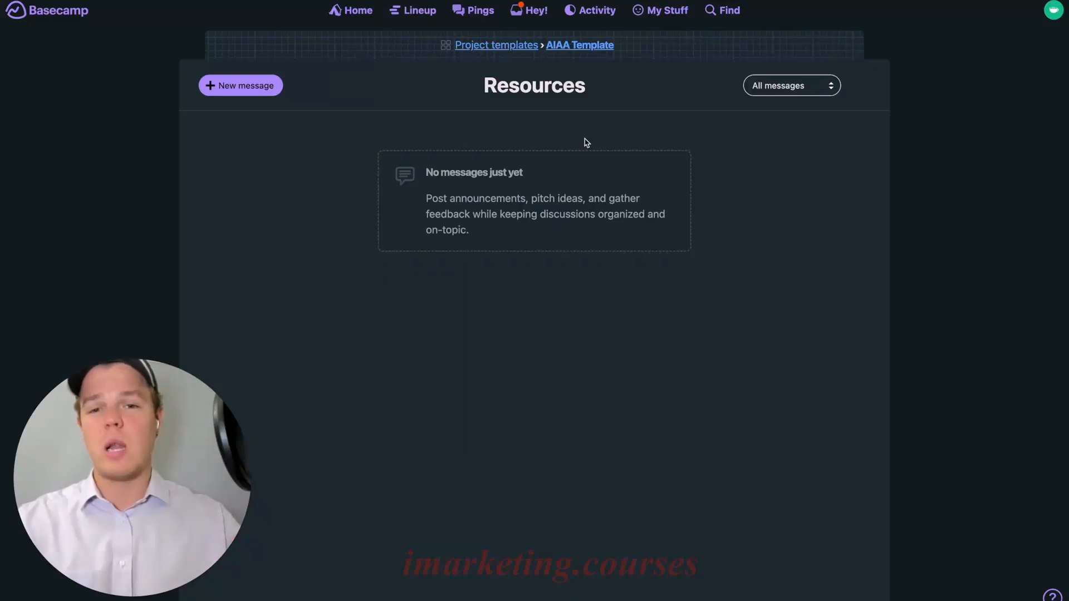
left_click(262, 90)
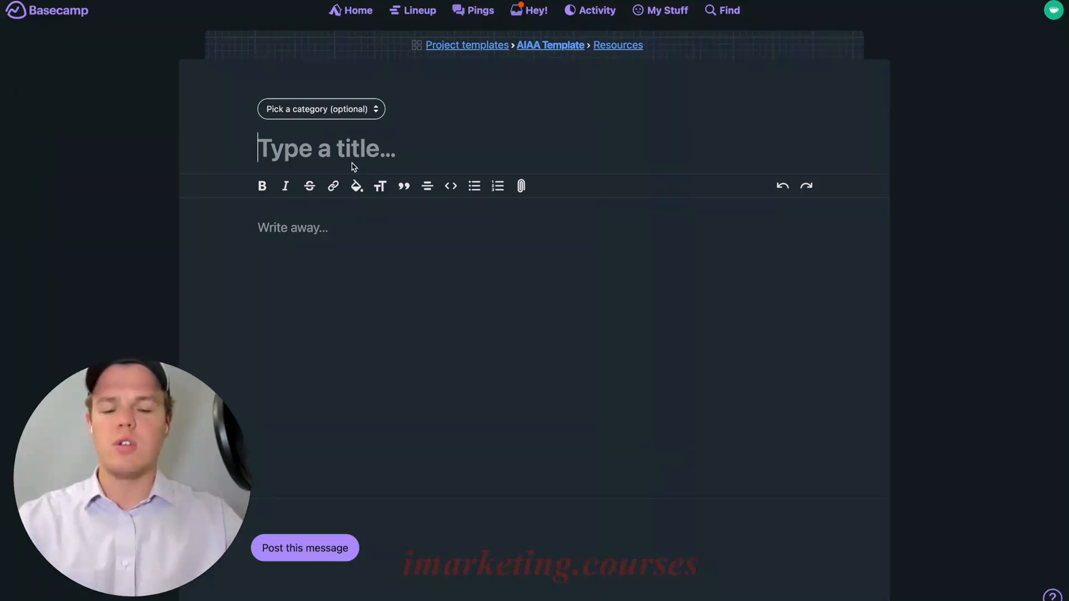
type("Who we are")
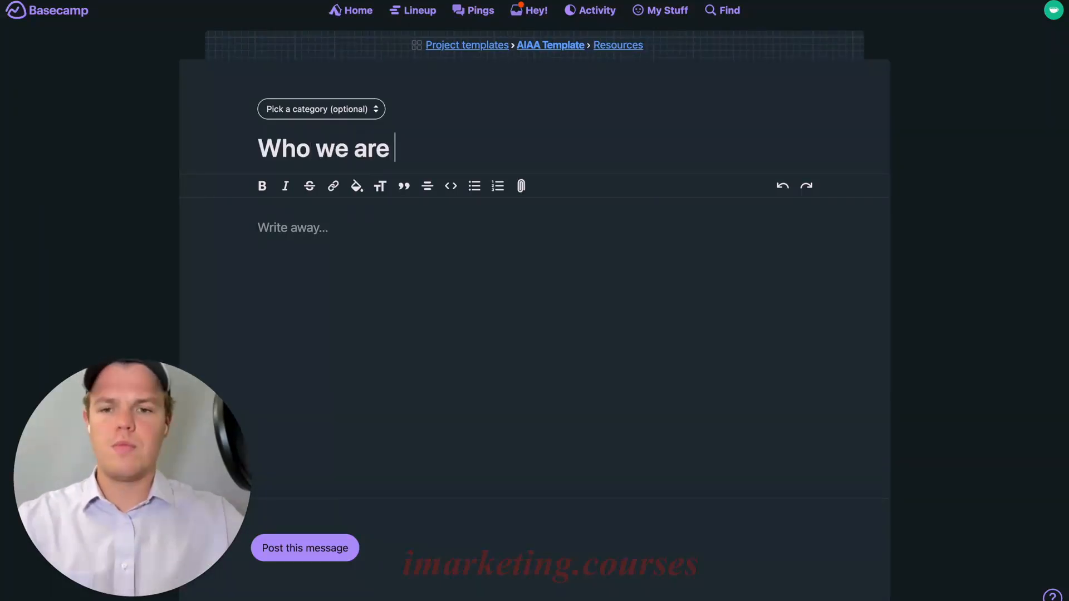
left_click(348, 111)
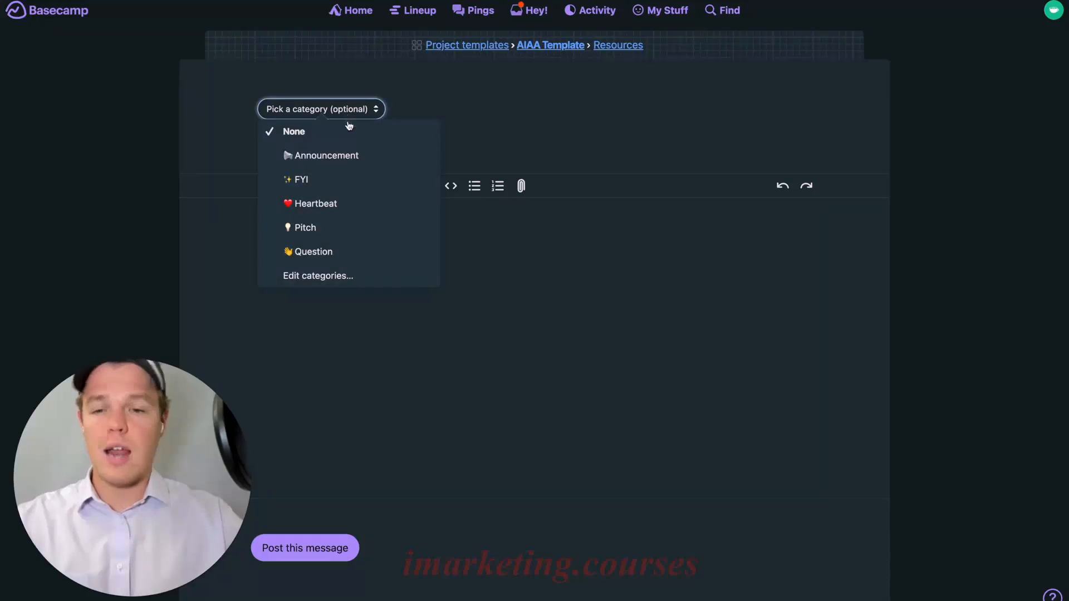
left_click(336, 189)
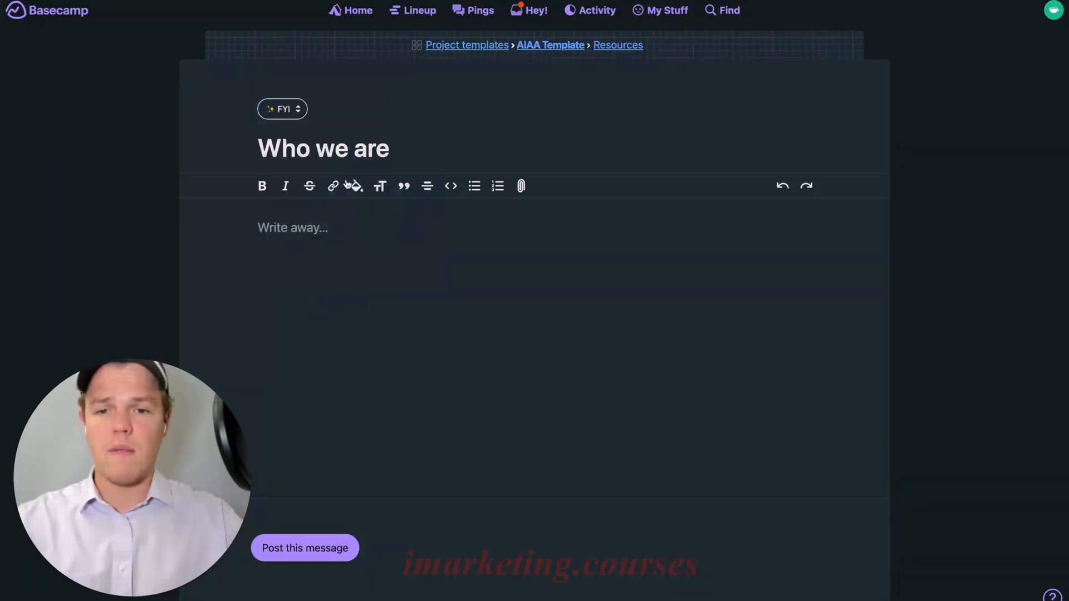
left_click(286, 110)
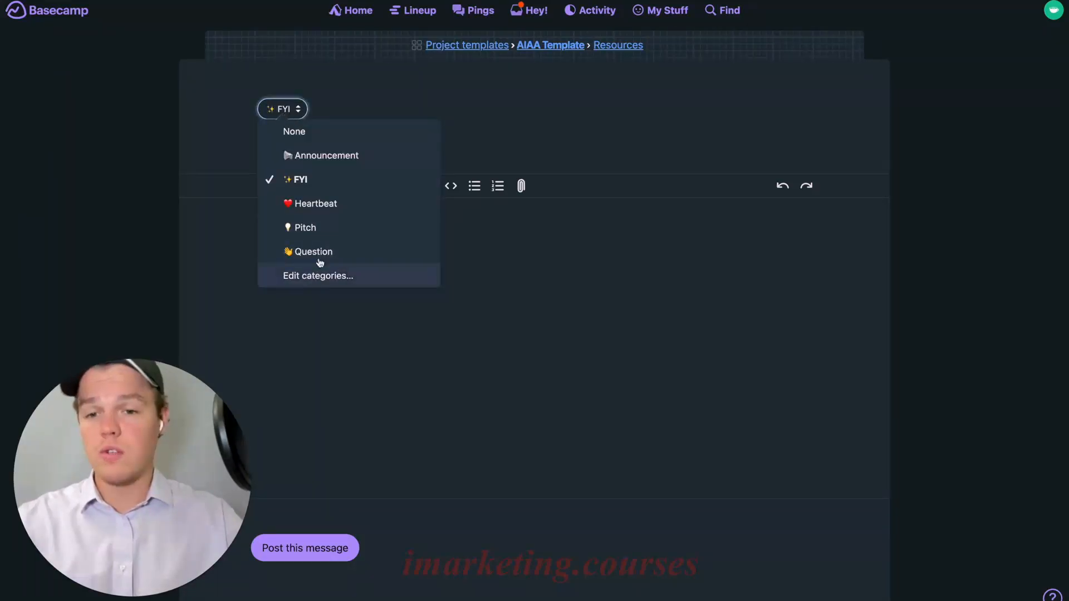
left_click(457, 134)
Paste the pitch text, replace 'Webcafe AI's' with 'AI Infinity', and post the message
left_click(353, 229)
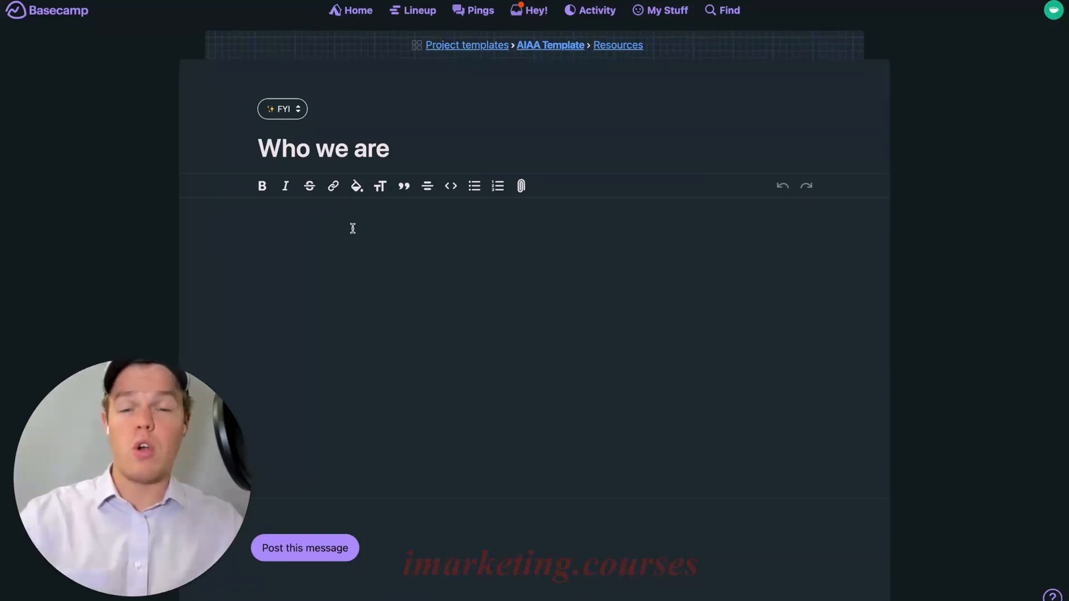
type("Create ai automated solutions. Eliminate manual work with Webcafe AI's automation. Save money by reducing staff and associated costs.")
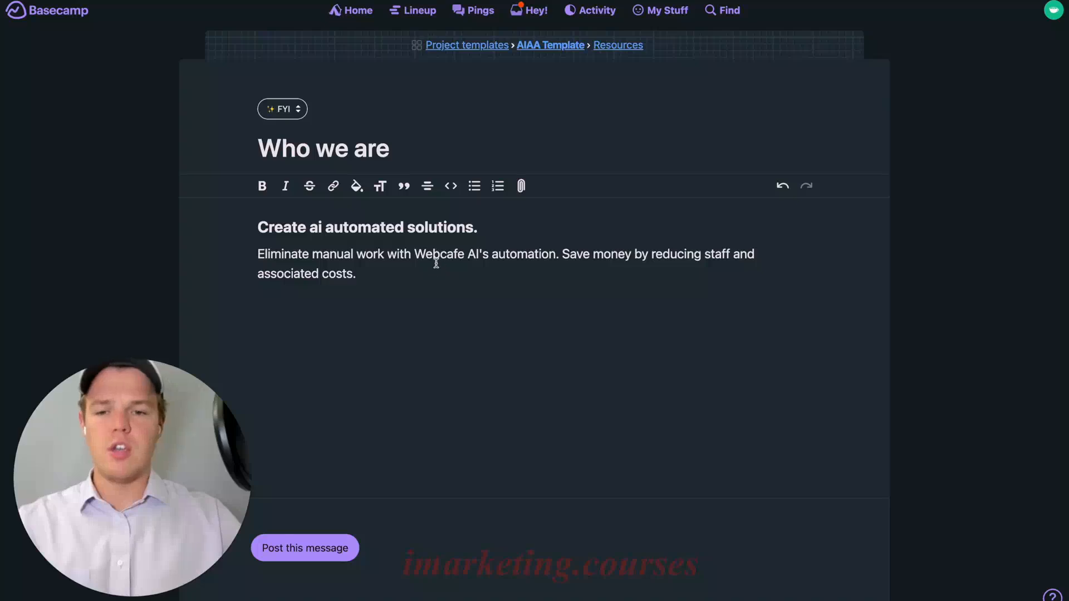
left_click(311, 228)
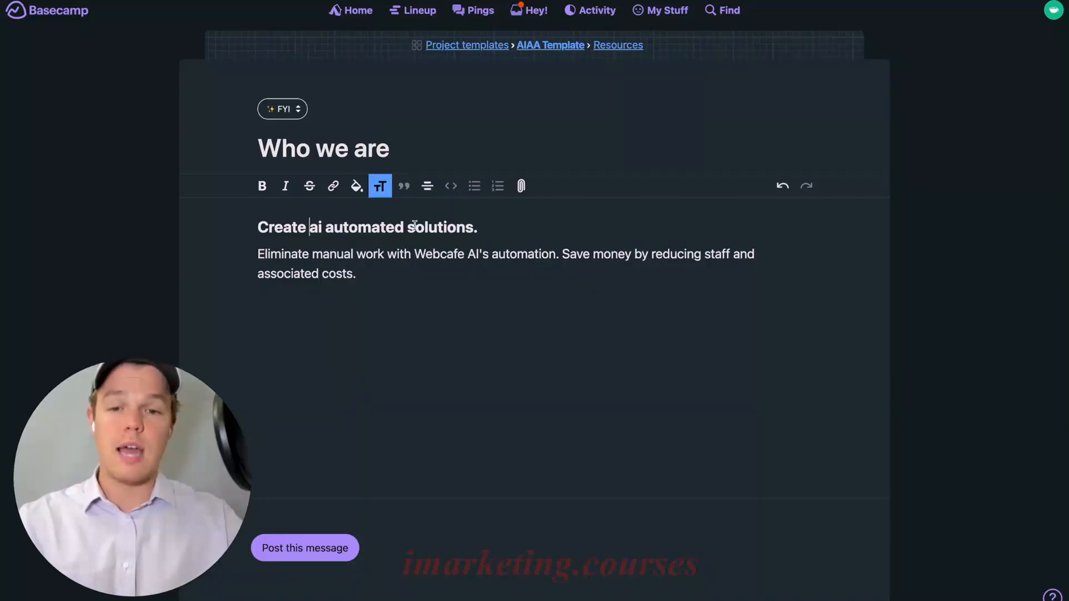
left_click(396, 272)
double_click(454, 254)
key("BackSpace")
key("BackSpace")
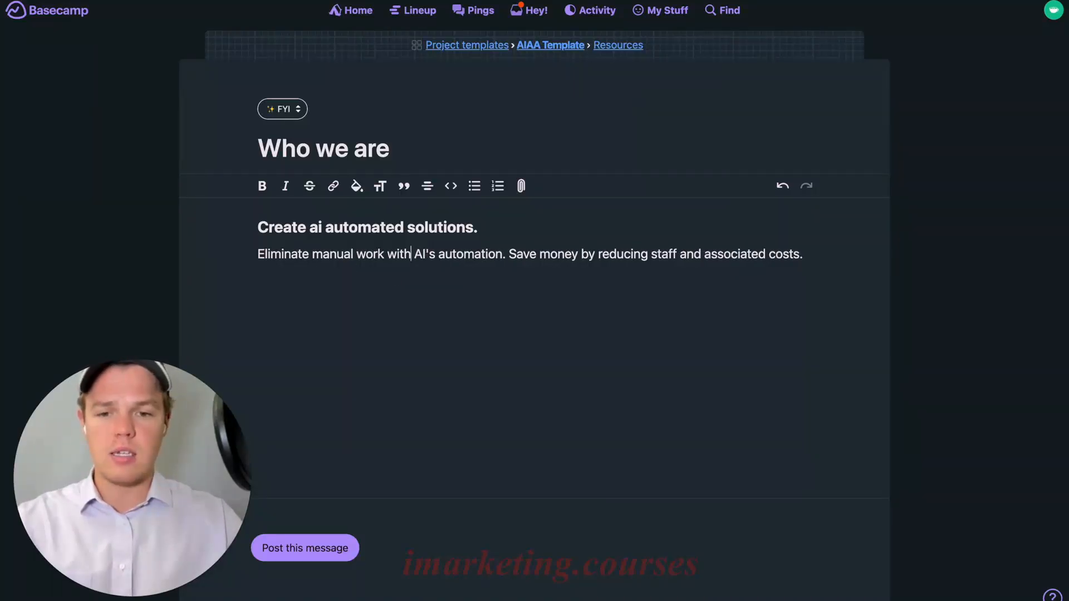
left_click_drag(429, 254, 416, 256)
left_click(435, 252)
key("BackSpace")
key("BackSpace")
type("Infiinty")
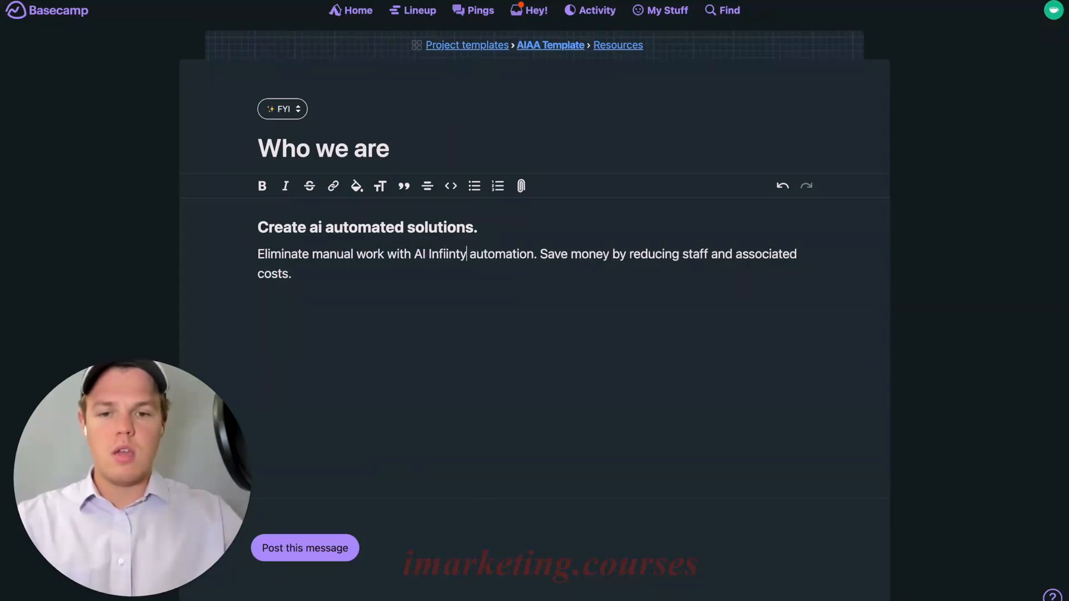
key("BackSpace")
key("BackSpace")
key("BackSpace")
key("BackSpace")
type("nity")
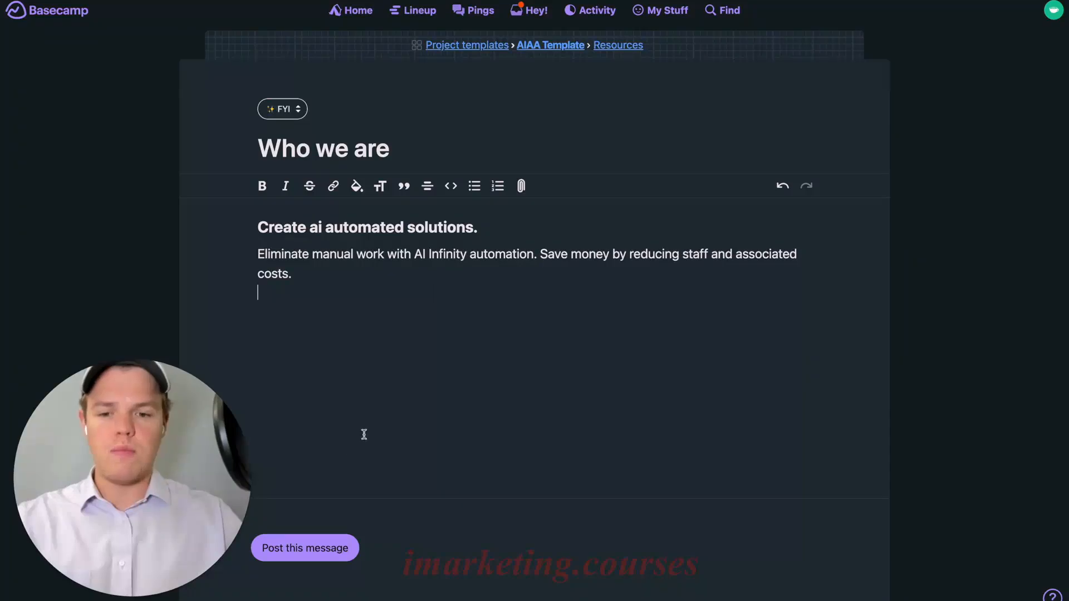
left_click(307, 557)
Check the posted 'Who we are' message in Resources, then return to the template overview
left_click(575, 46)
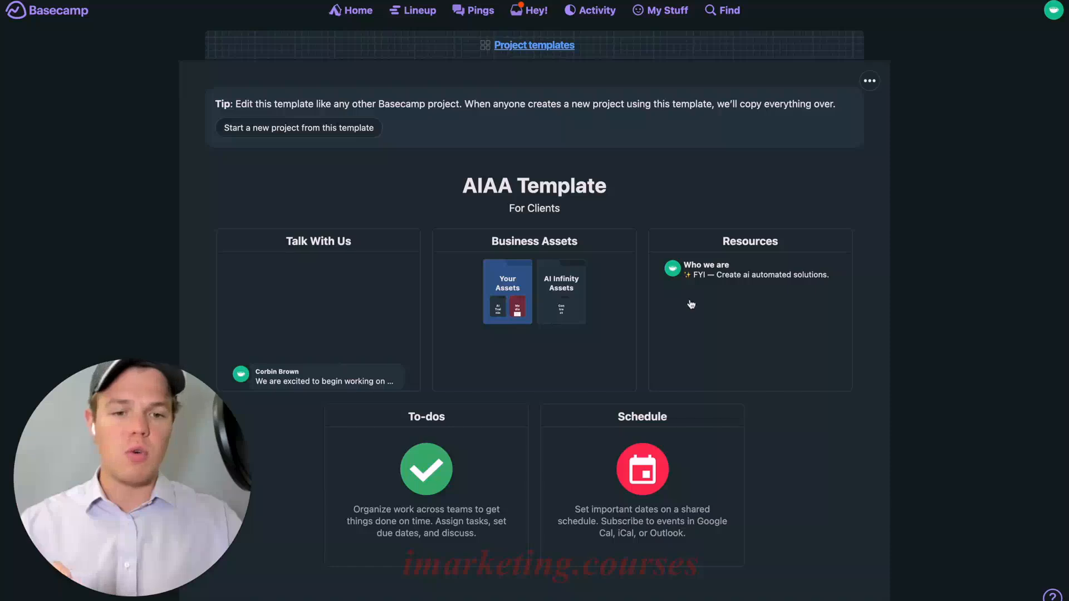
left_click(740, 288)
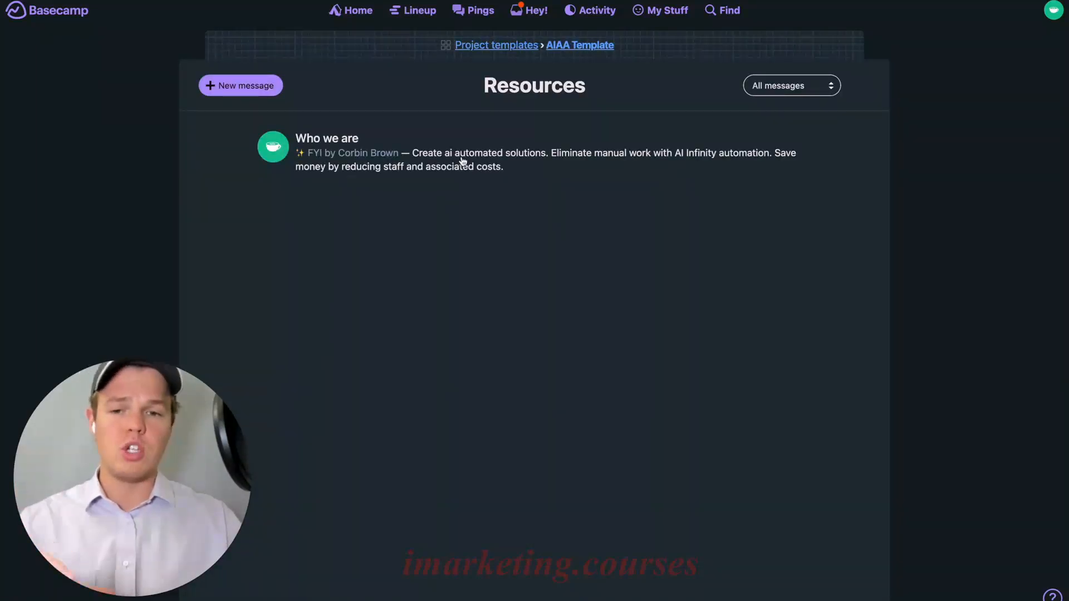
left_click(461, 161)
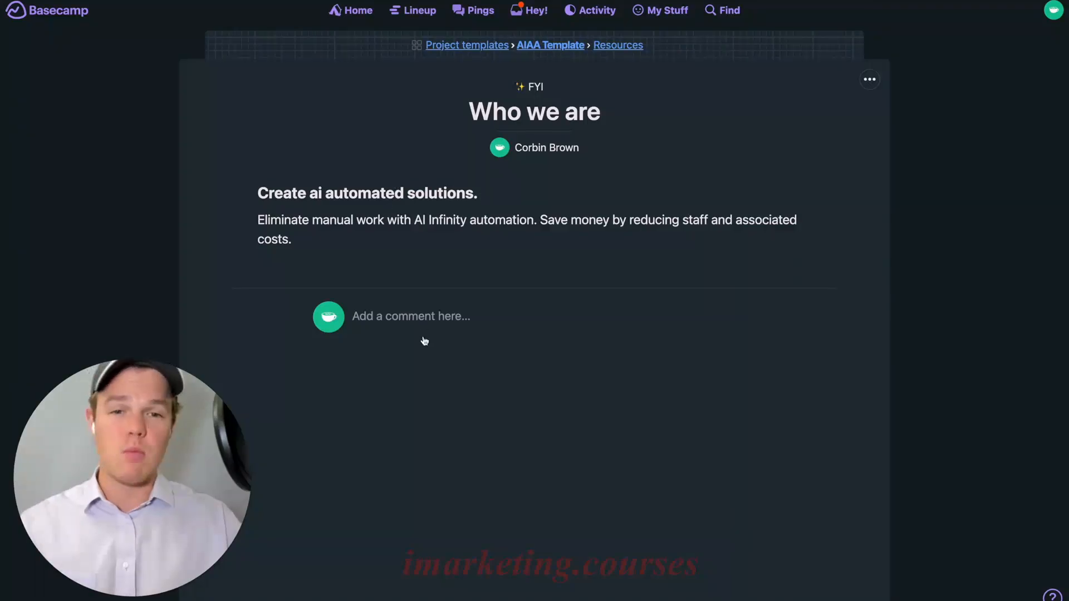
left_click(568, 48)
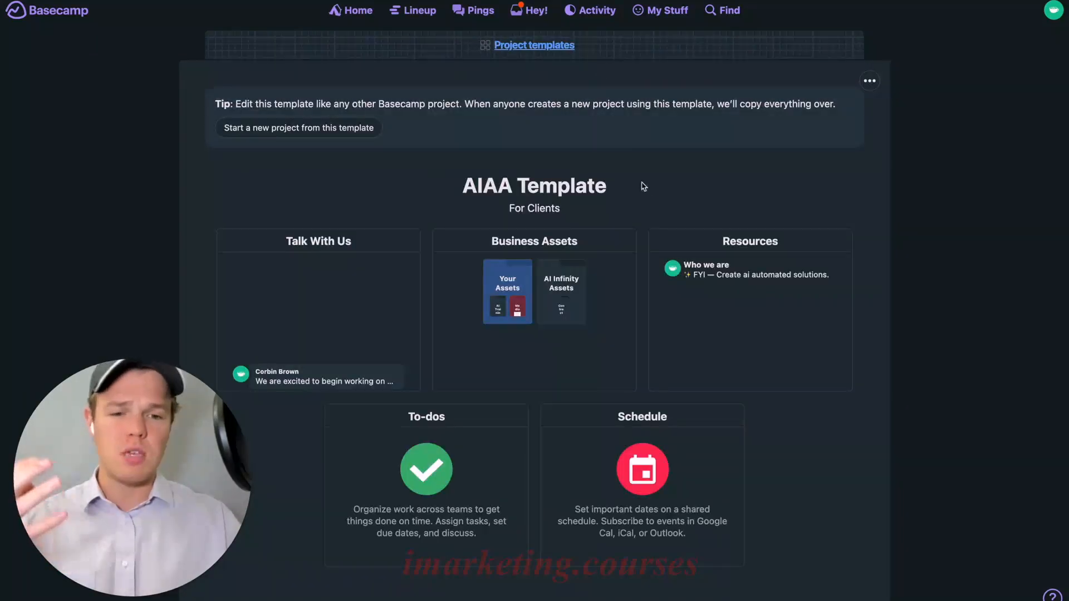
Turn on the Card Table tool and drag it to the first slot in its row
scroll(646, 201, "down", 1)
scroll(652, 210, "down", 1)
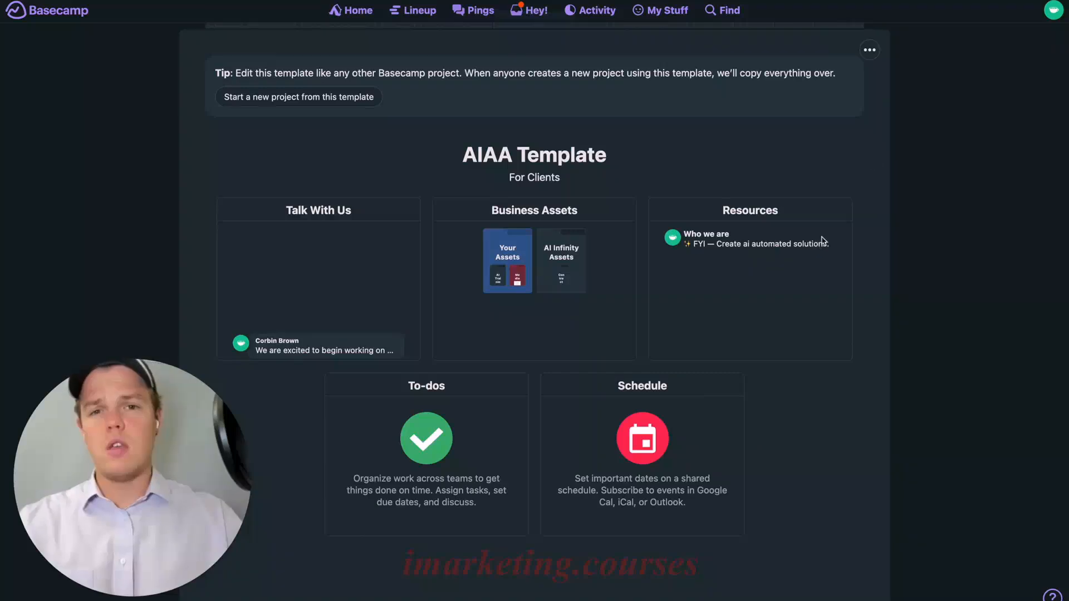
left_click(871, 52)
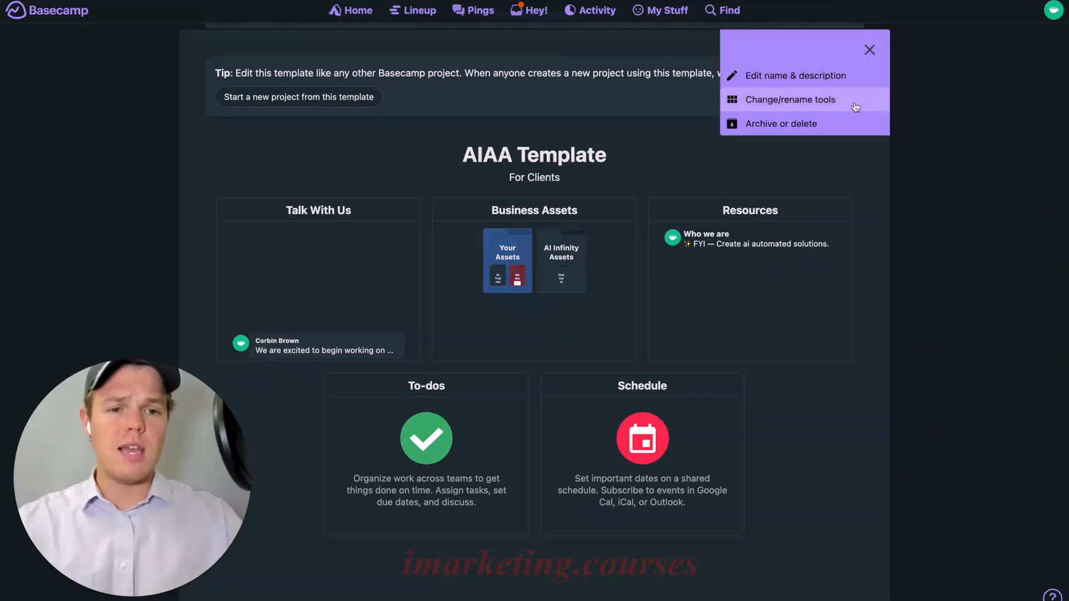
left_click(847, 104)
scroll(538, 307, "down", 4)
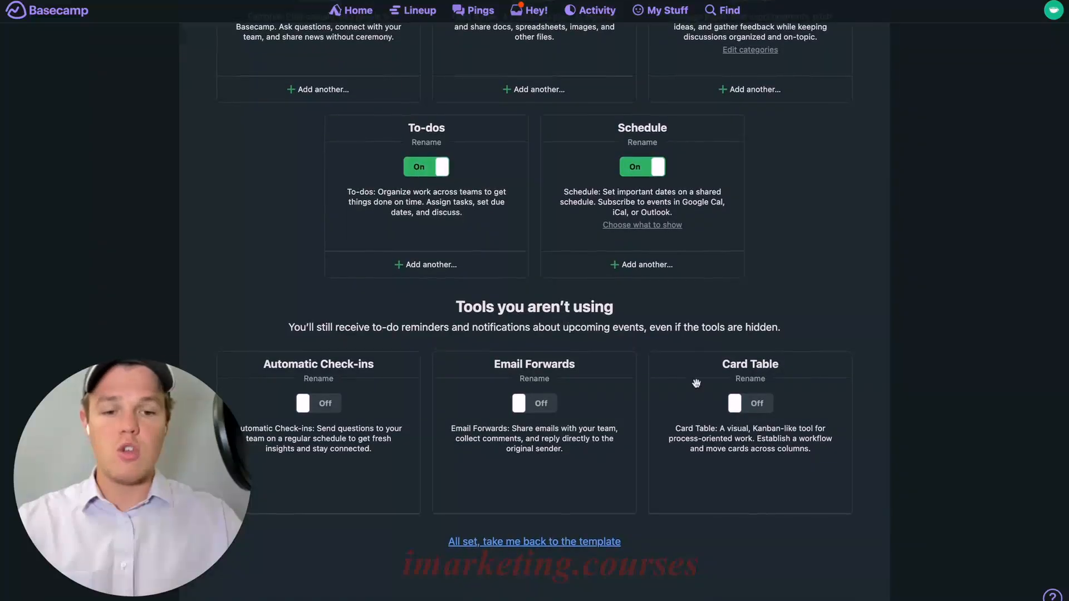
left_click(755, 405)
scroll(714, 203, "up", 2)
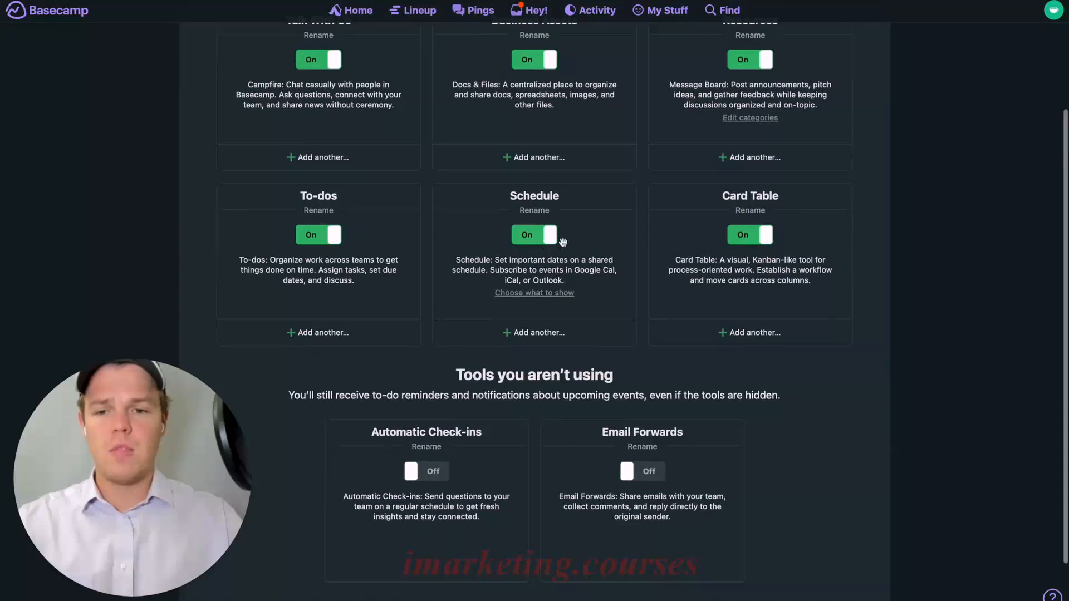
left_click_drag(714, 203, 309, 218)
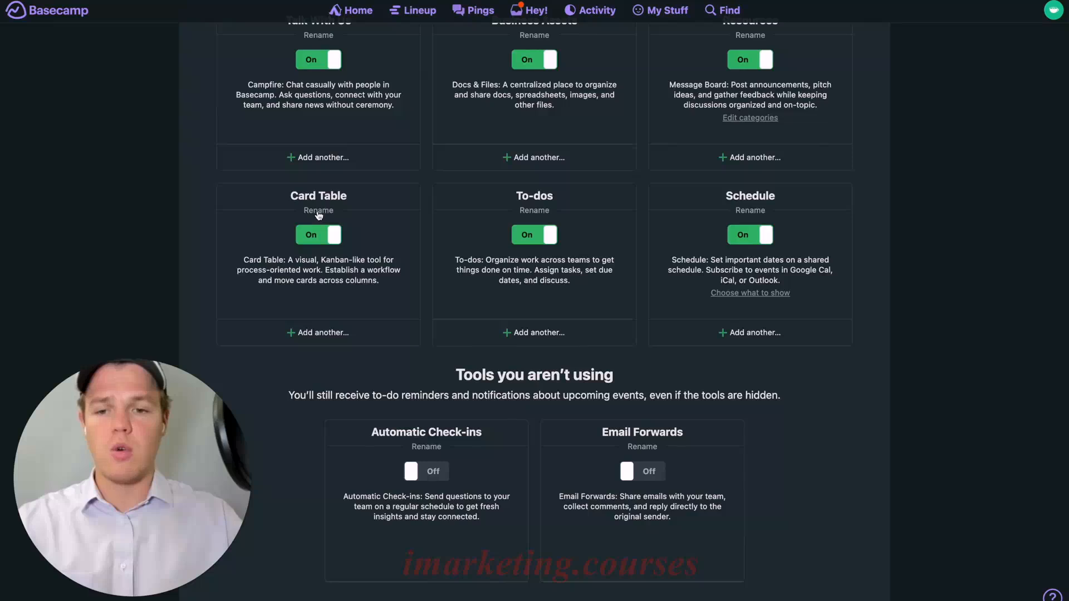
Rename Card Table to 'Automation Timeline' and open its board from the template page
left_click(319, 211)
type("Automato")
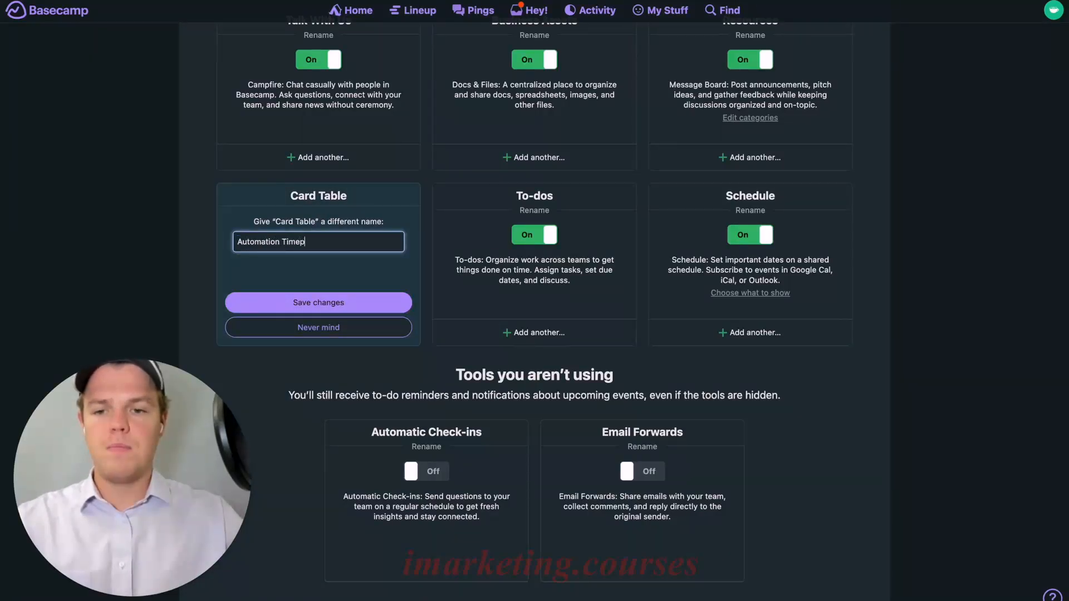
left_click(298, 304)
scroll(446, 303, "up", 3)
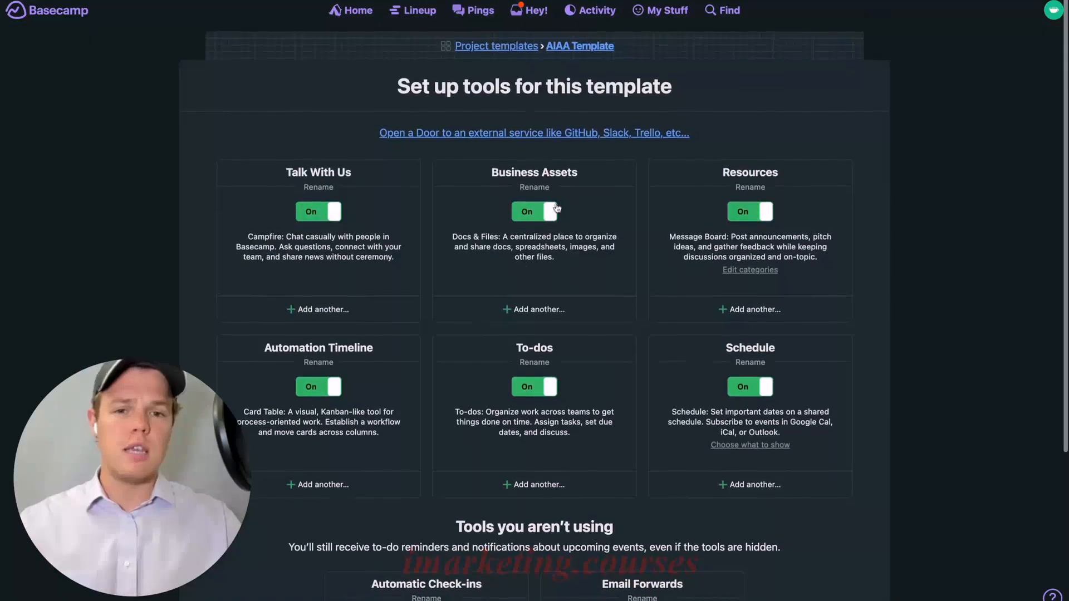
left_click(579, 45)
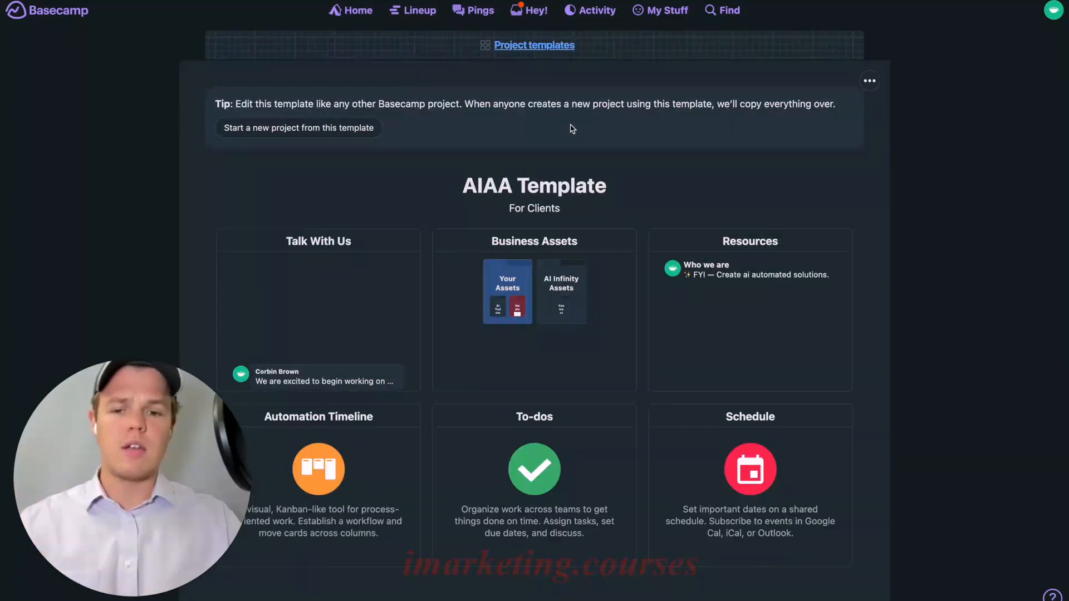
scroll(572, 130, "down", 1)
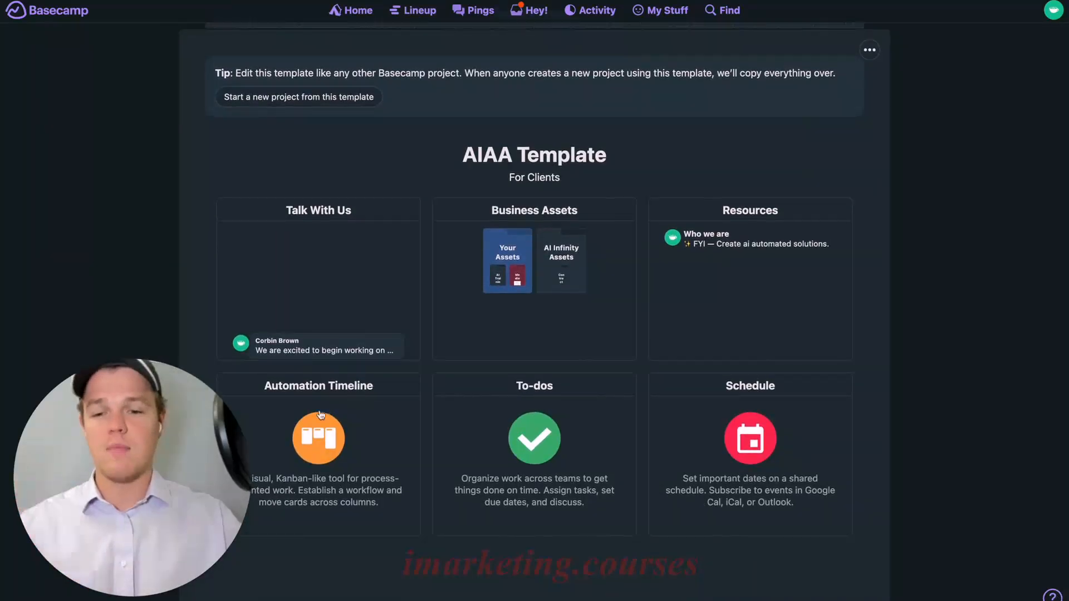
left_click(326, 423)
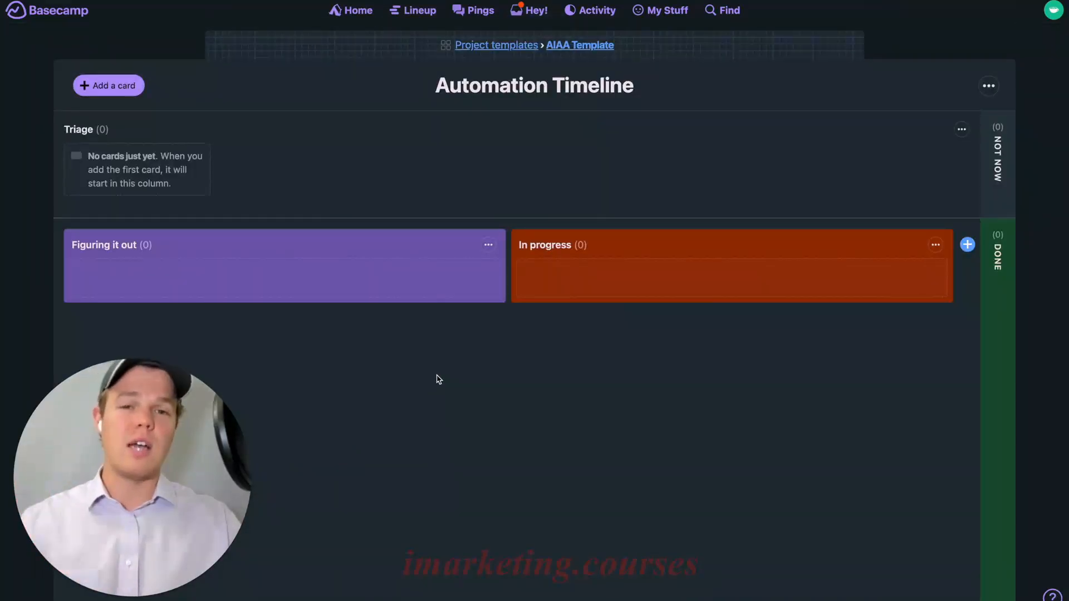
Rename the Triage column to 'AI Automation in Progress'
left_click(962, 130)
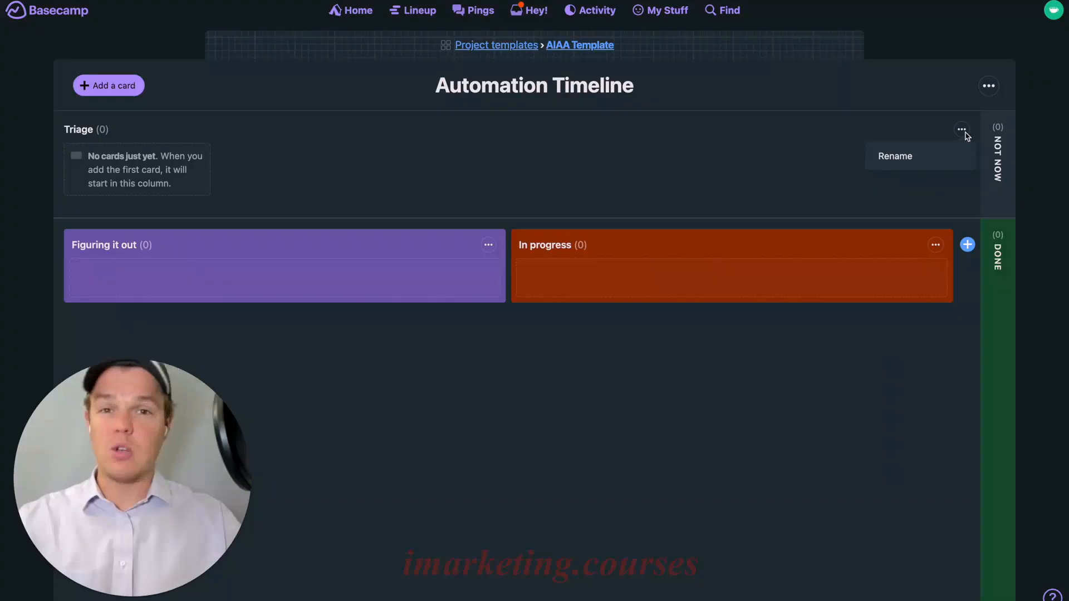
left_click(956, 159)
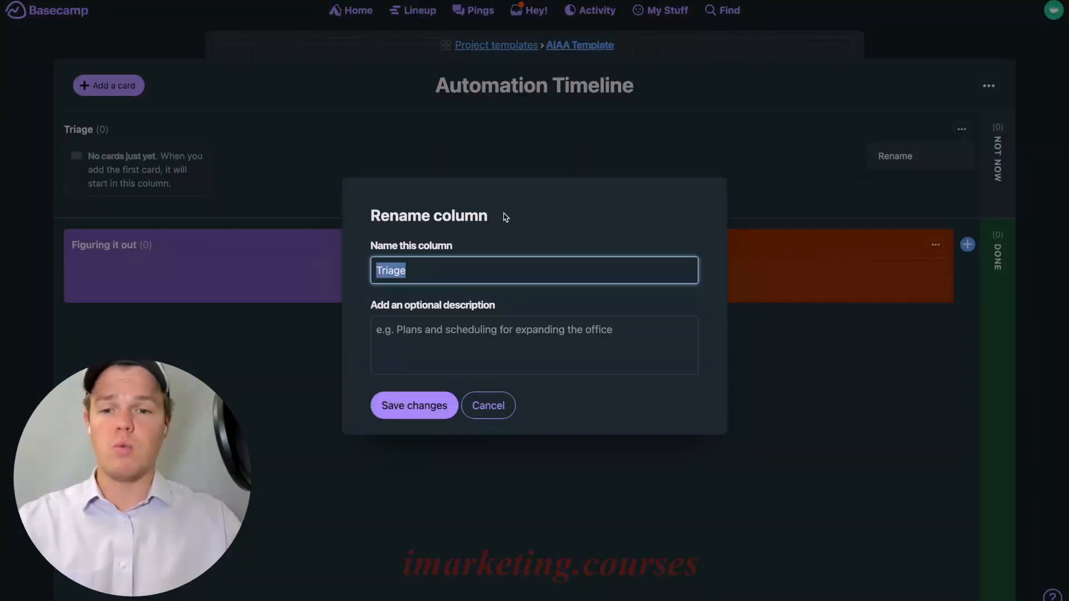
type("AI Aut")
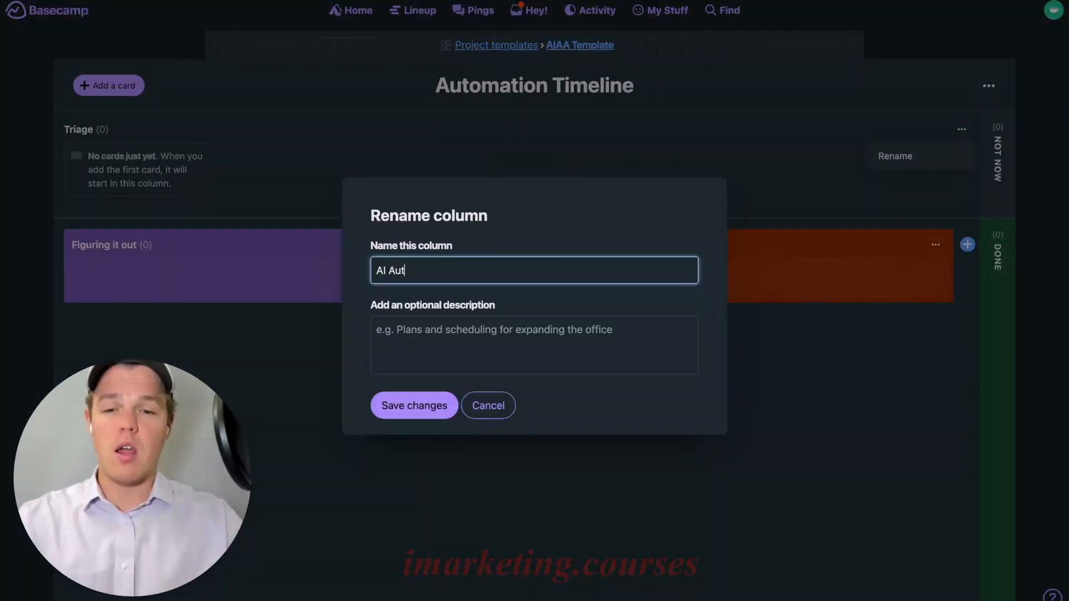
type("omation in Progress")
key("Return")
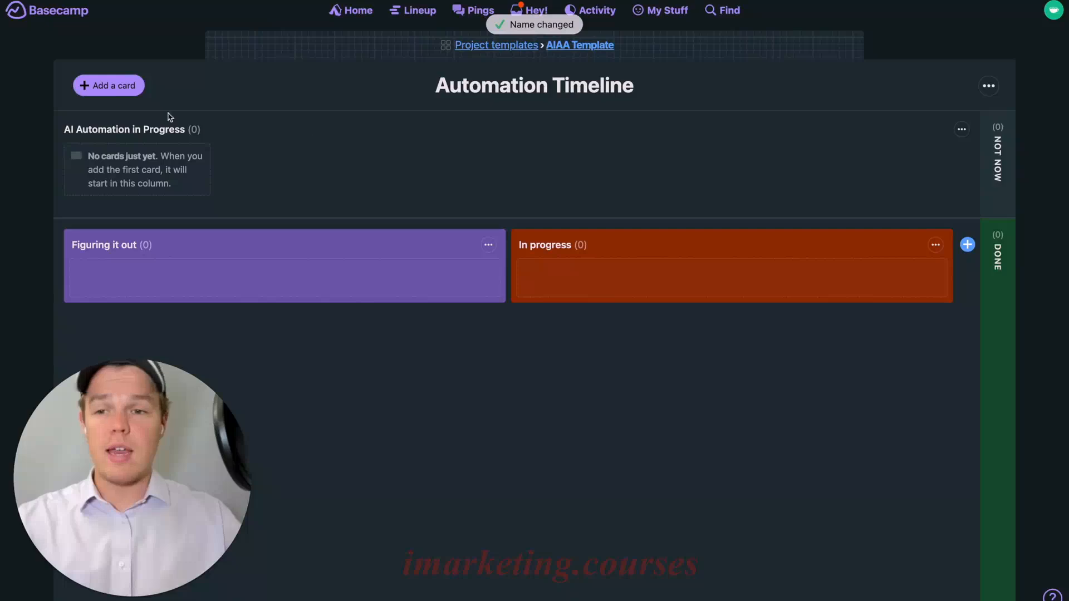
Add an '[Example] AI Automation' card with a pasted sample description to the first column
left_click(127, 92)
type("[Example] AI Automation")
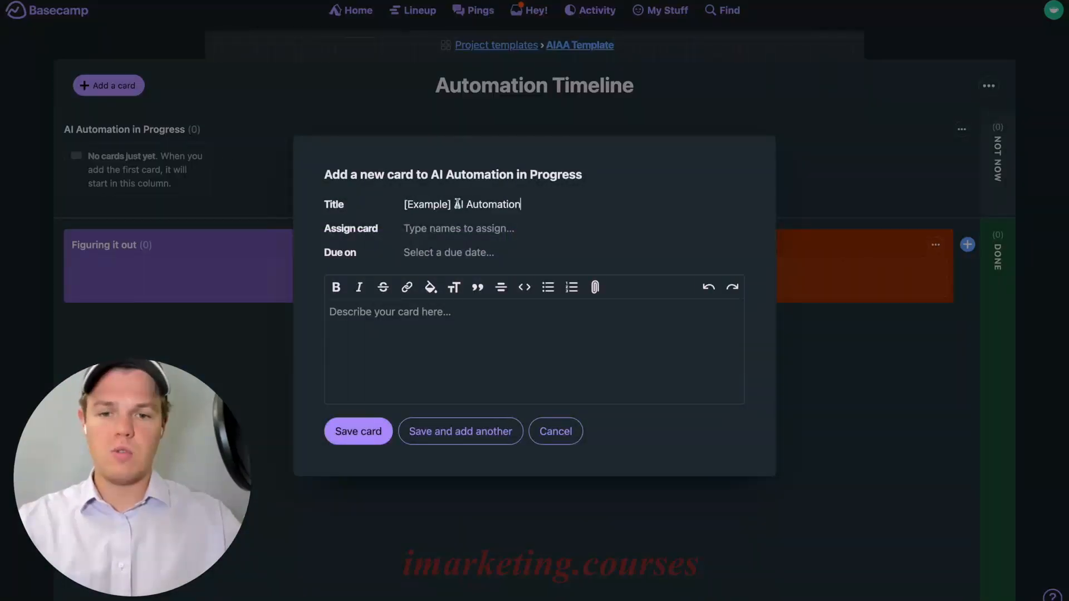
left_click(460, 318)
type("In this description, we will outline the functions and benefits of the your AI automations and how it can contribute to your business's success. The explanation will cover the various aspects of the AI solution, demonstrating its capabilities and the ways it can enhance your operations, leading to increased efficiency and productivity. Please note that this is a sample description, serving as a reference for how we present the advantages of our AI automations.")
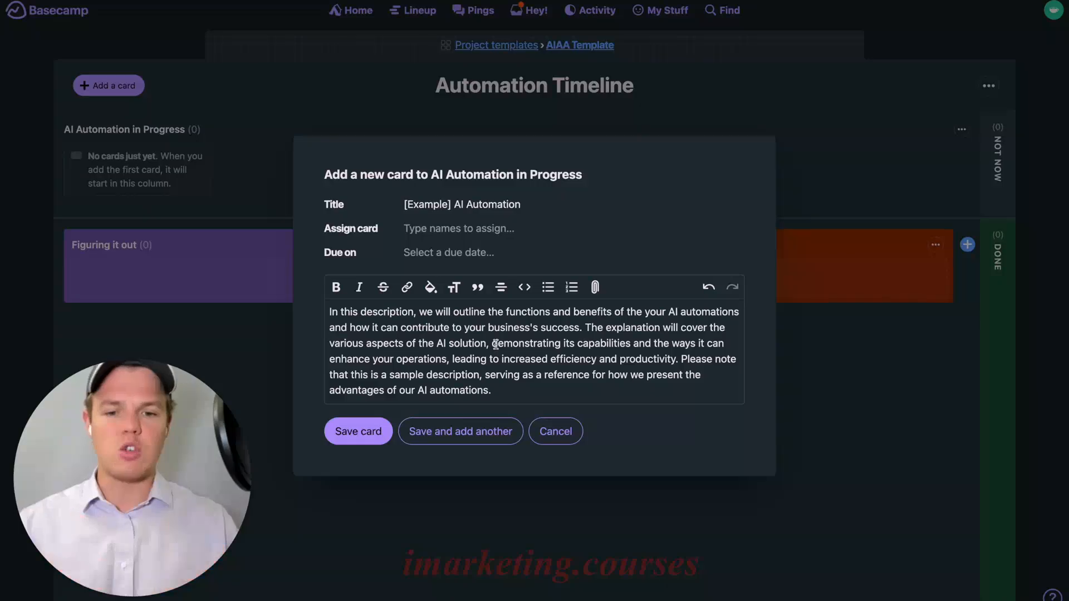
left_click(368, 432)
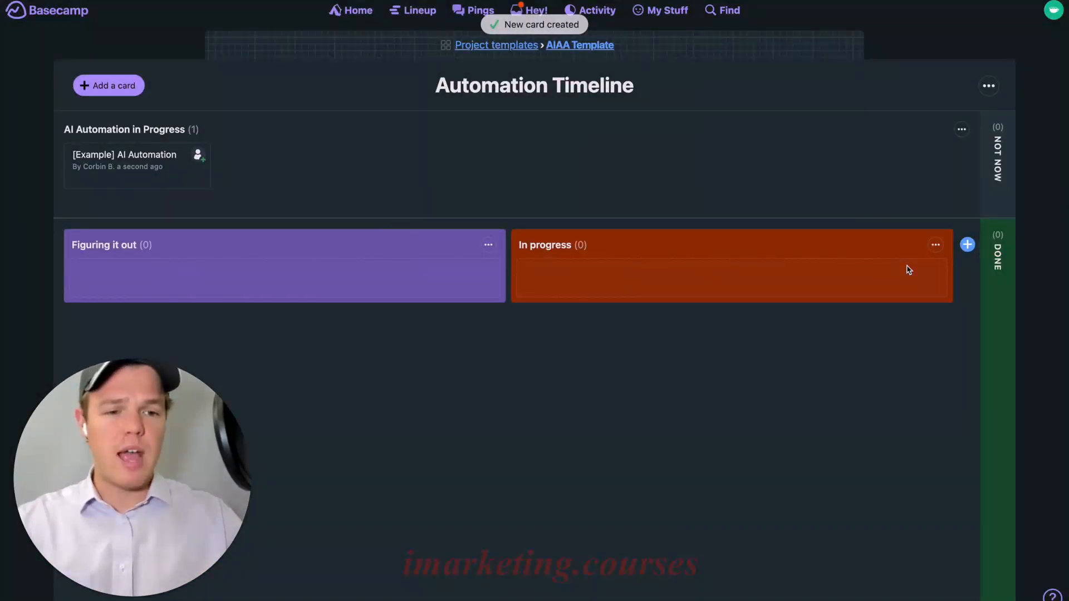
Rename the Figuring it out and In progress columns to 'Social Media' and 'Operations'
left_click(967, 245)
left_click(907, 334)
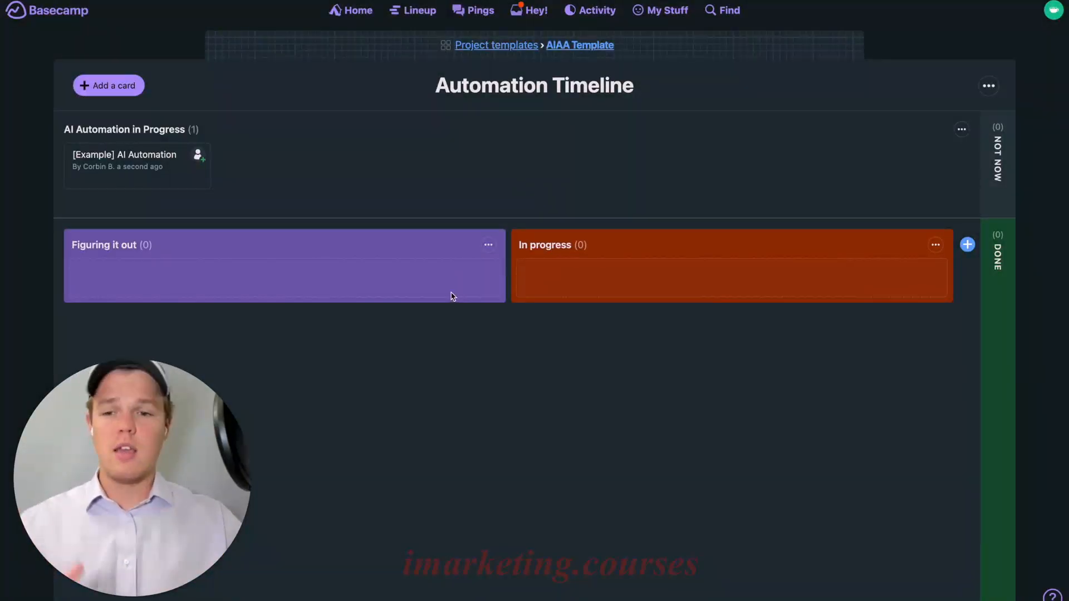
left_click(488, 246)
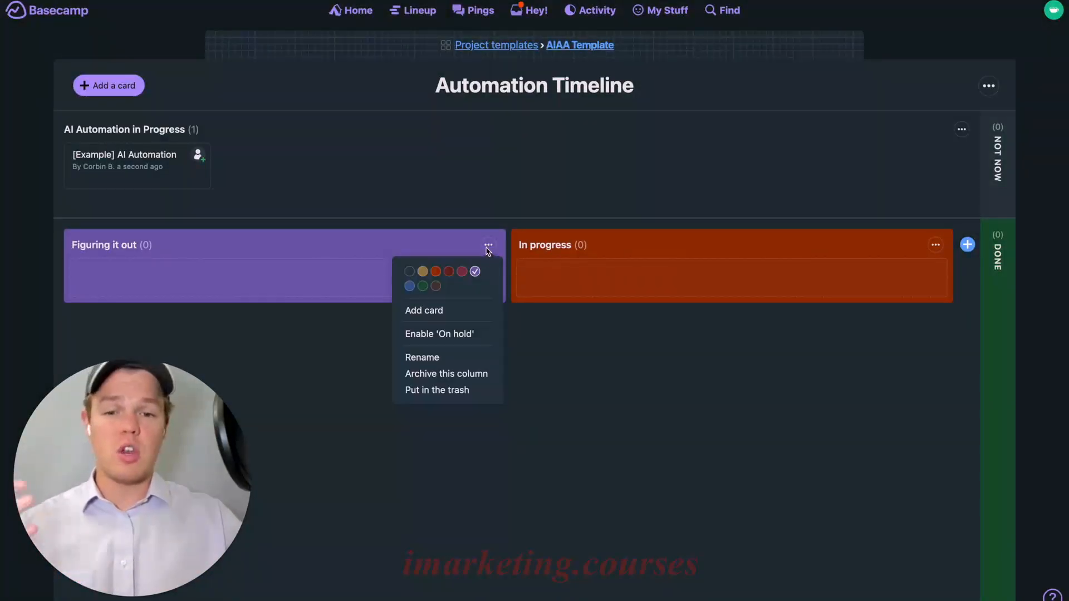
left_click(440, 359)
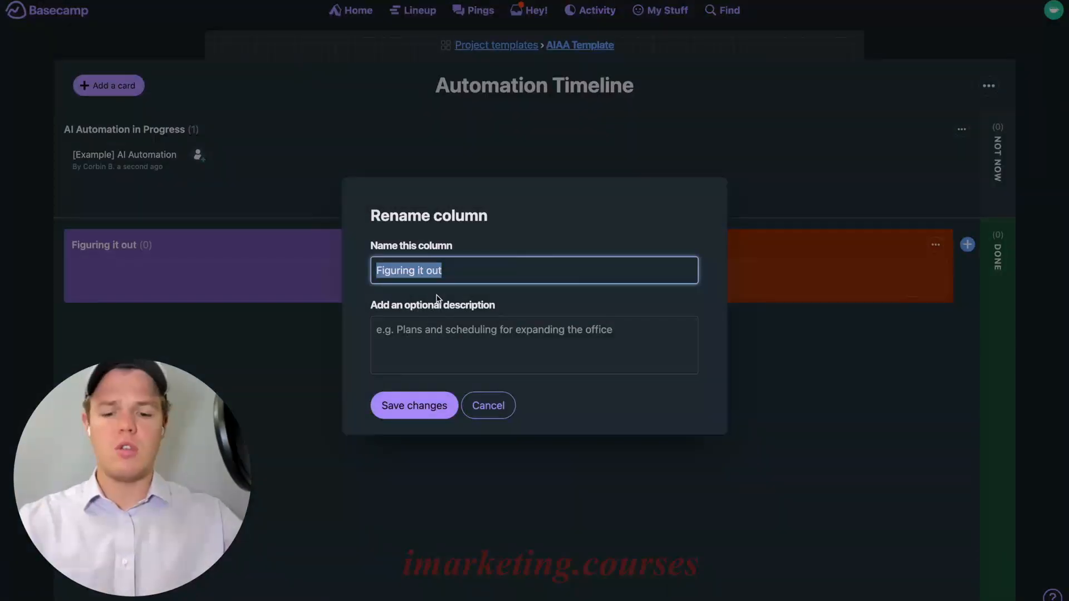
type("Social Media")
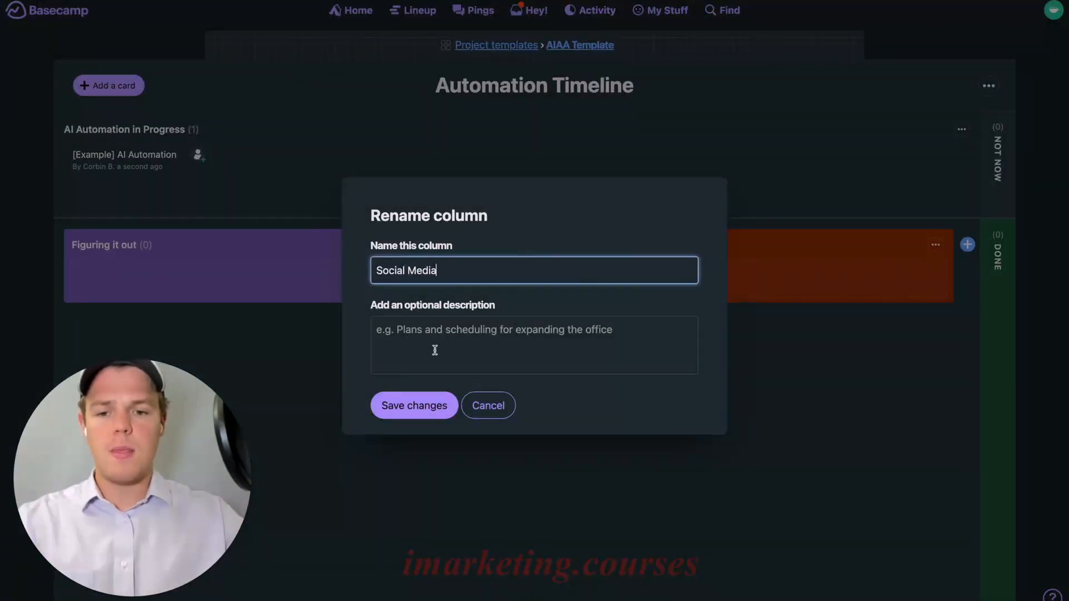
key("Return")
left_click(935, 246)
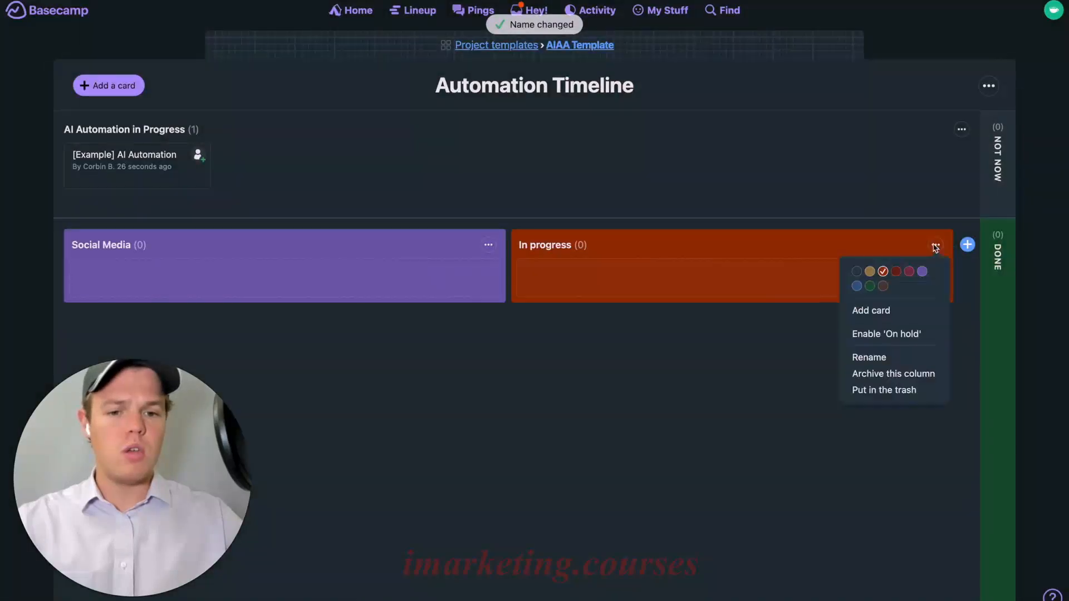
left_click(873, 357)
type("Operations")
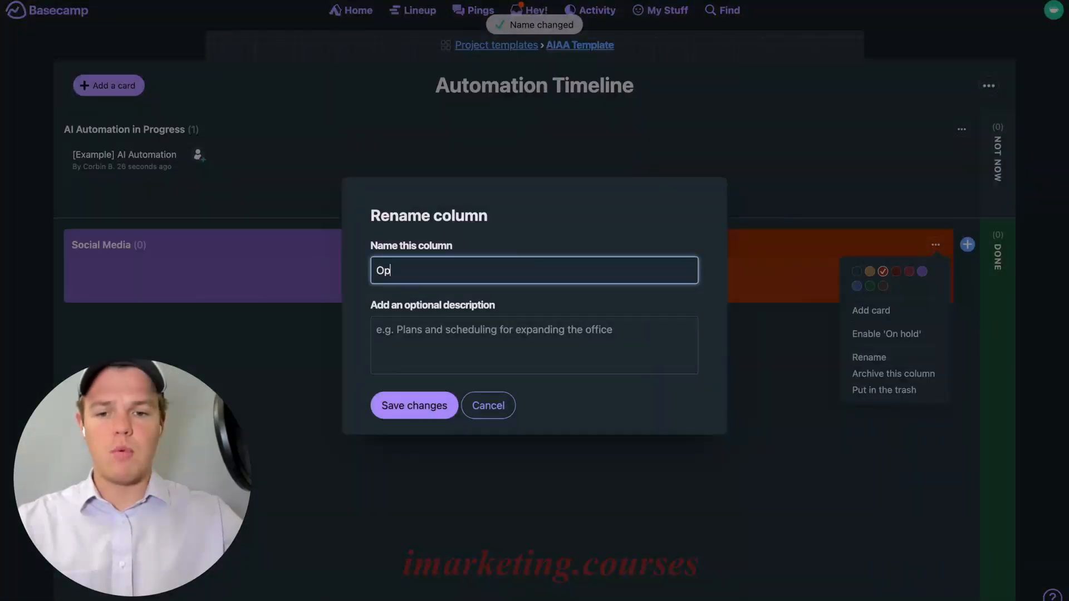
left_click(409, 415)
Add a new 'Customer Service' column to the board
left_click(968, 245)
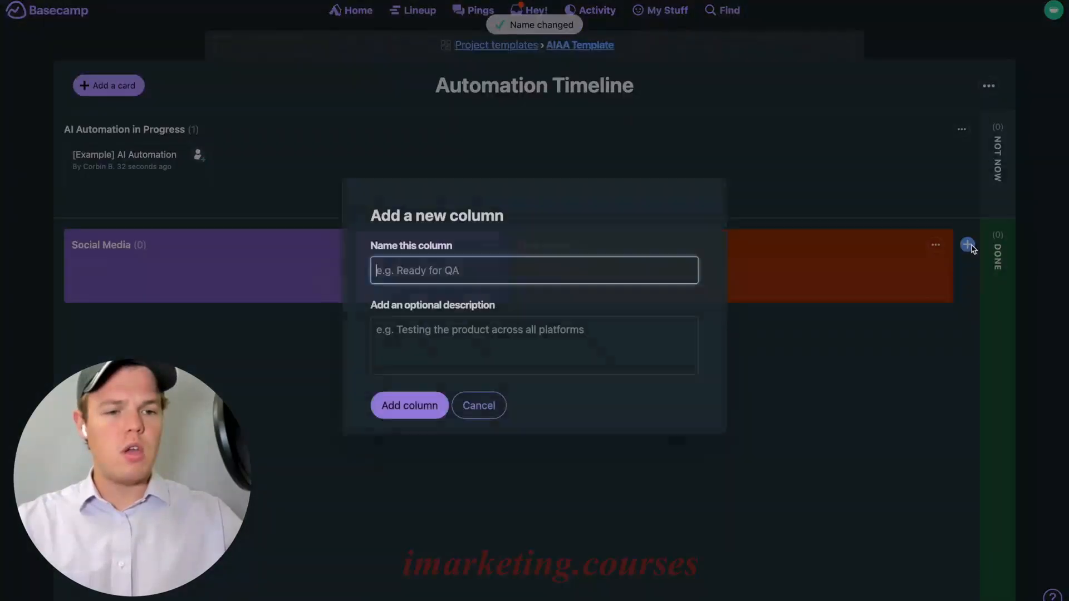
type("Customer Service")
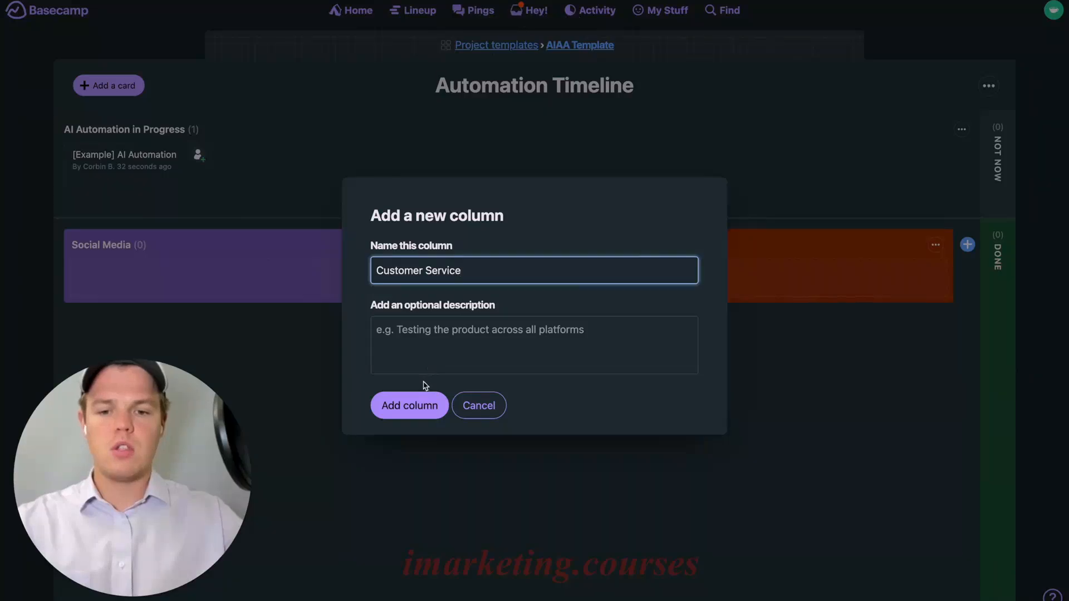
left_click(429, 404)
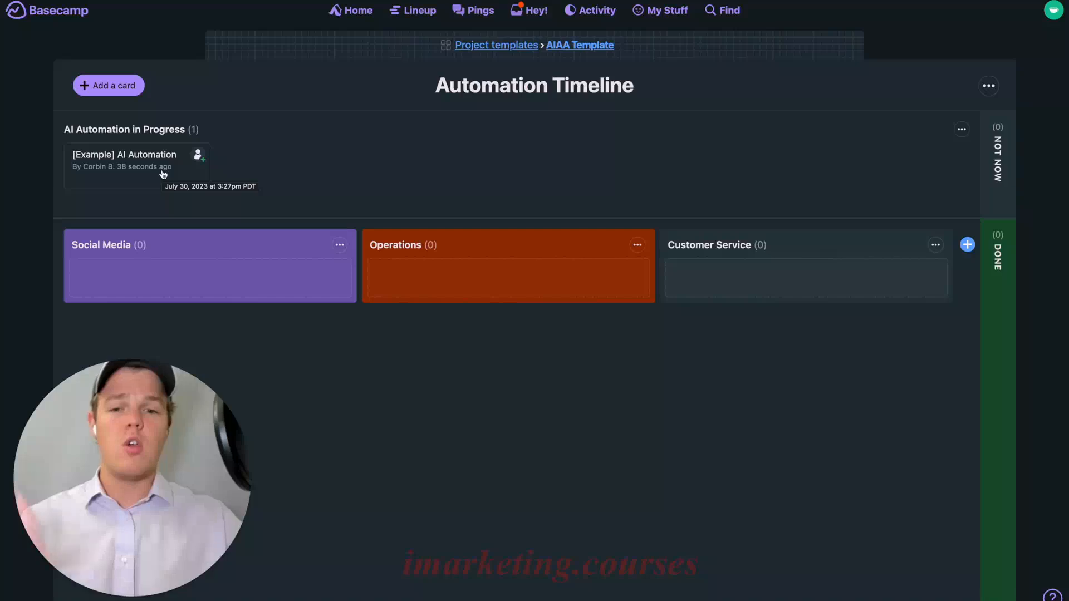
Drag the '[Example] AI Automation' card through Social Media into Done, then view the Done column
left_click_drag(163, 175, 161, 272)
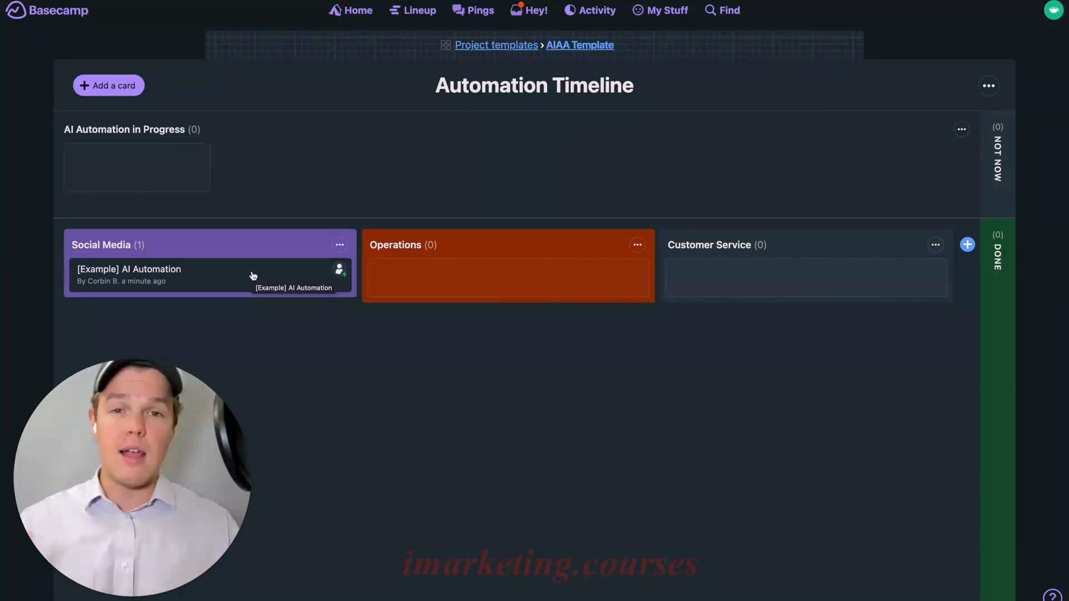
left_click_drag(243, 273, 1001, 266)
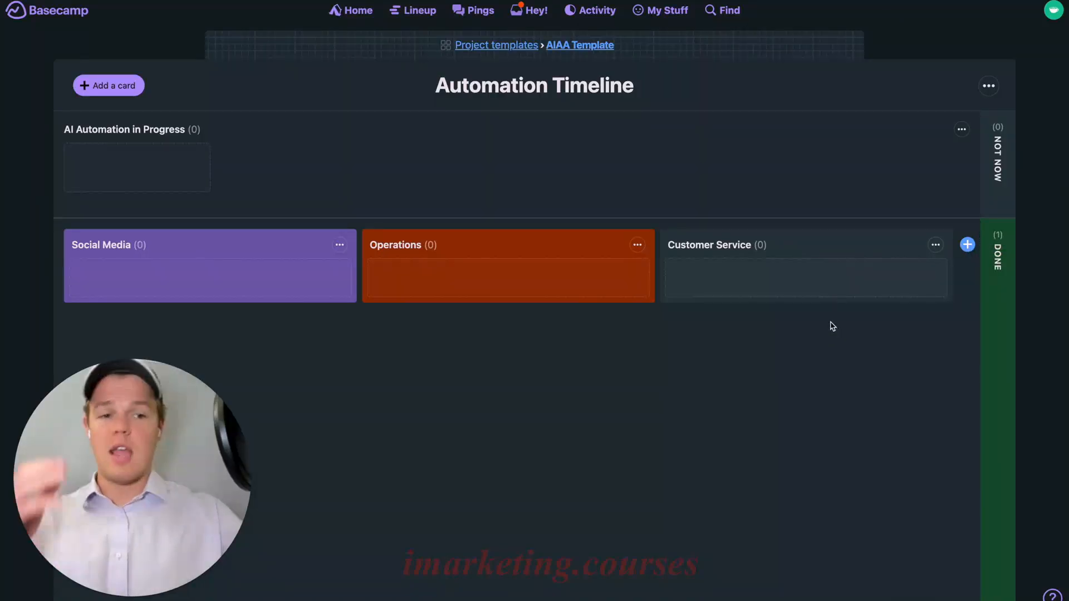
left_click(1002, 271)
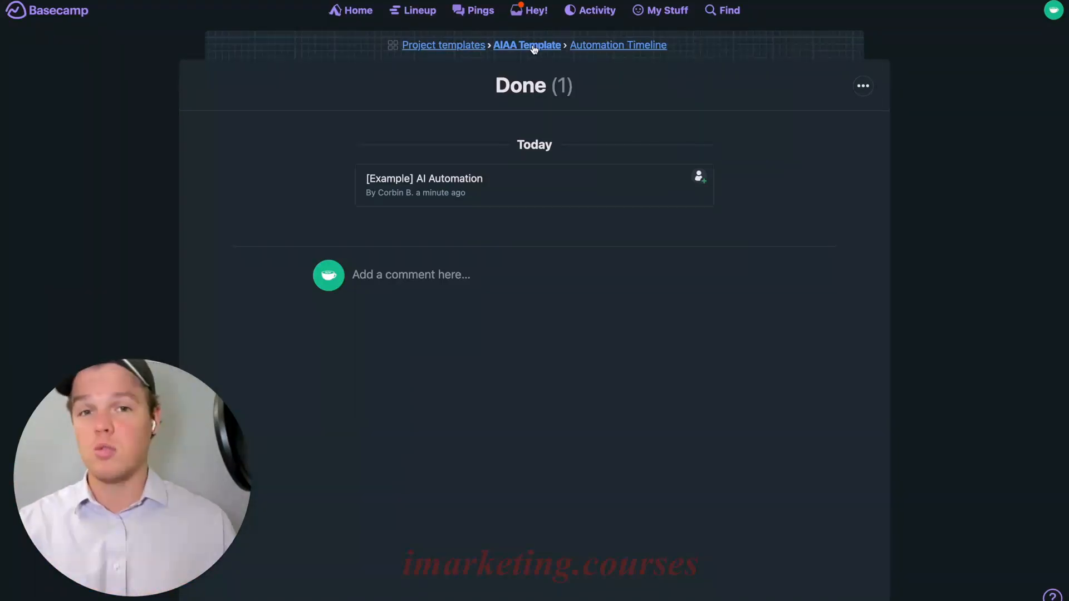
Switch the AIAA Template's To-dos and Schedule tools Off and bring up the external-service Doors list
left_click(534, 46)
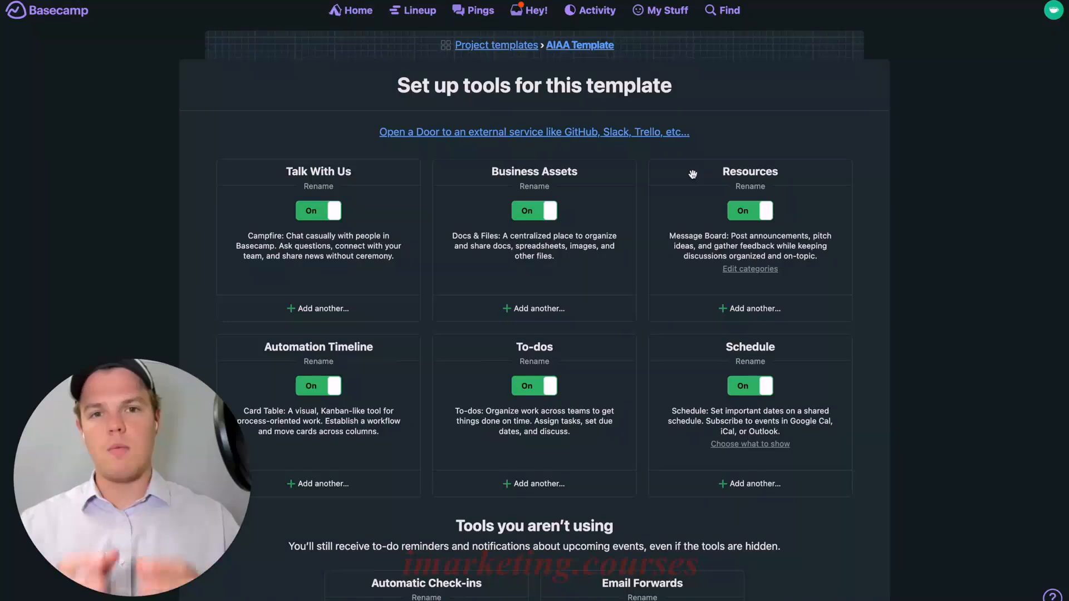
left_click(528, 387)
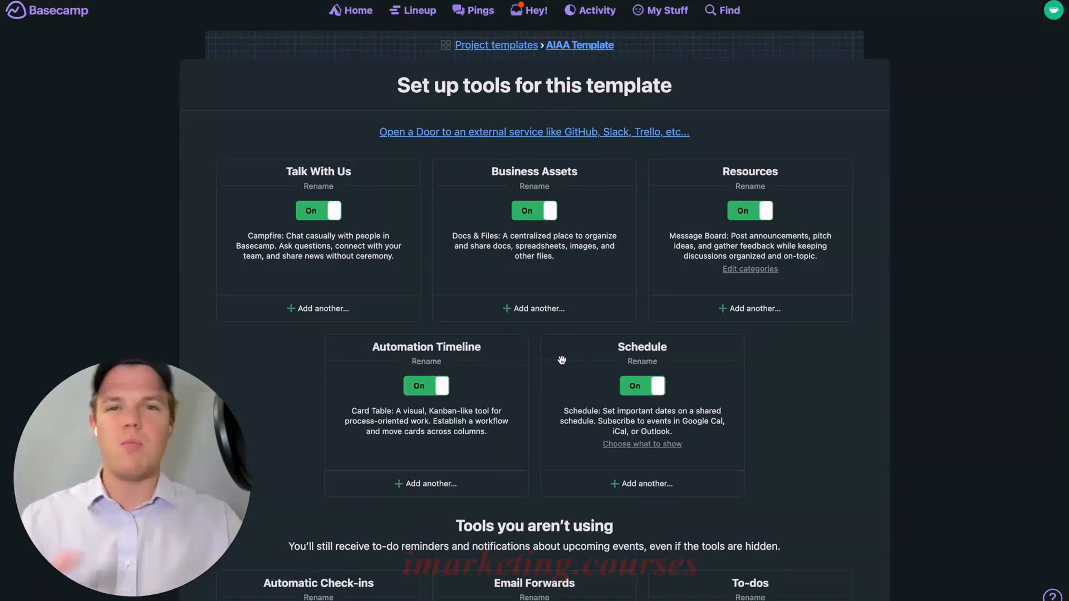
left_click(639, 390)
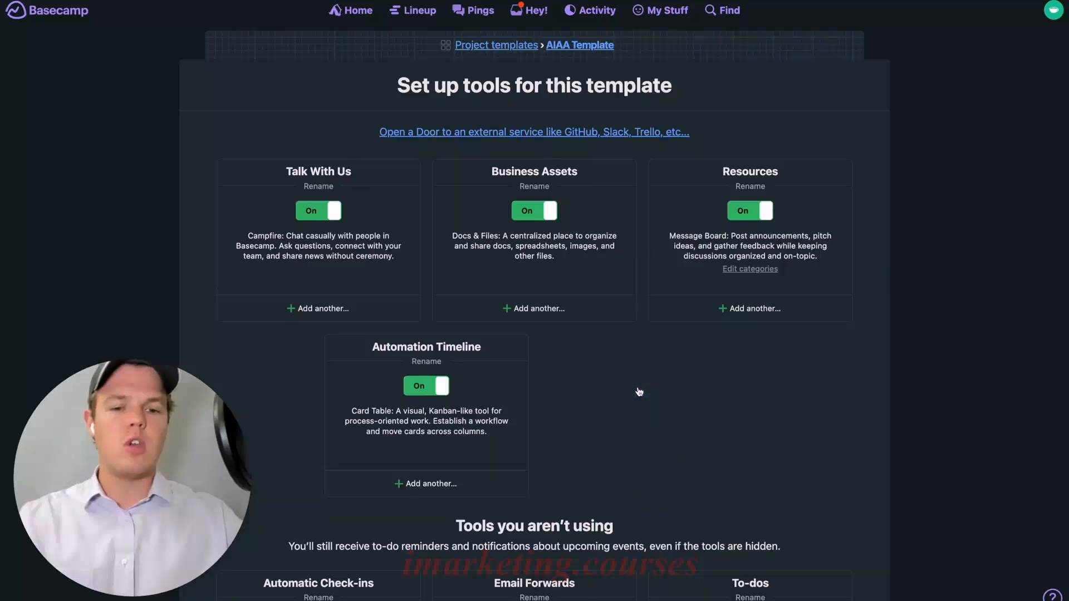
scroll(671, 385, "down", 7)
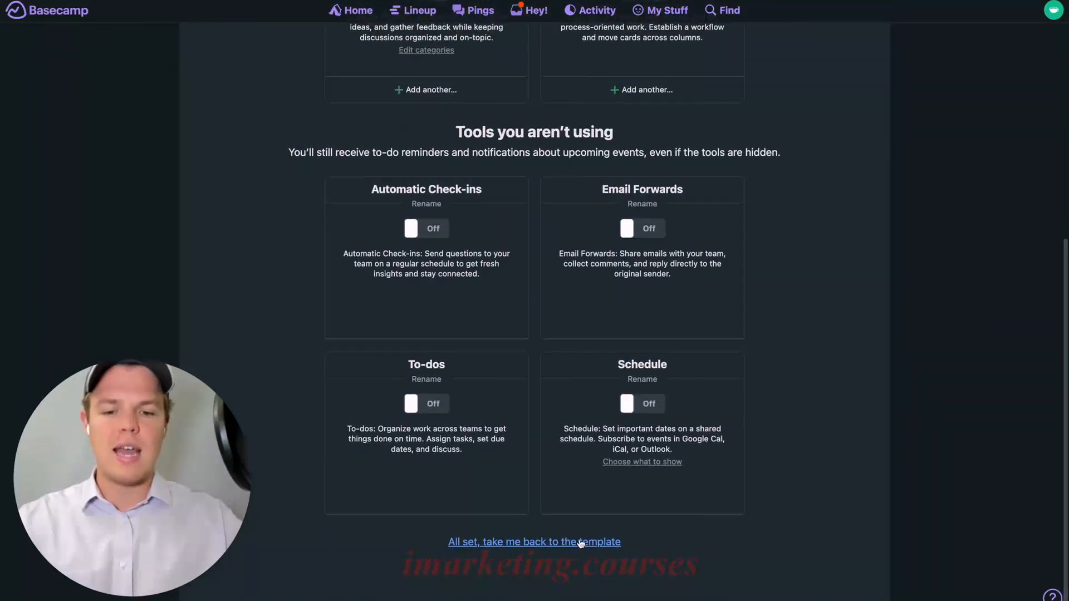
scroll(609, 545, "up", 7)
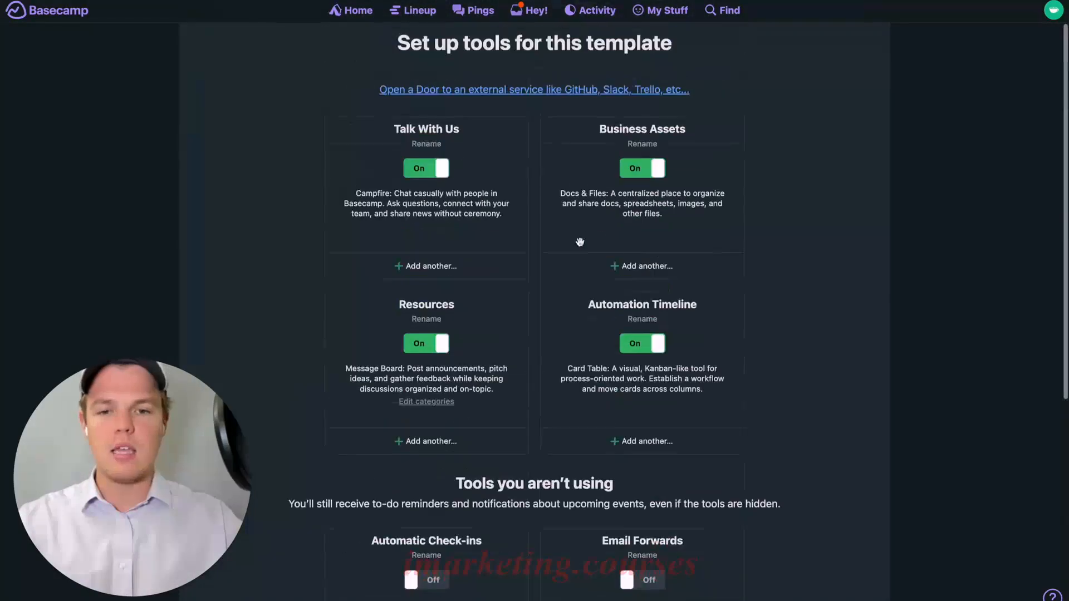
left_click(537, 93)
Add a Calendly door to the template using the pasted scheduling page link
scroll(604, 281, "down", 7)
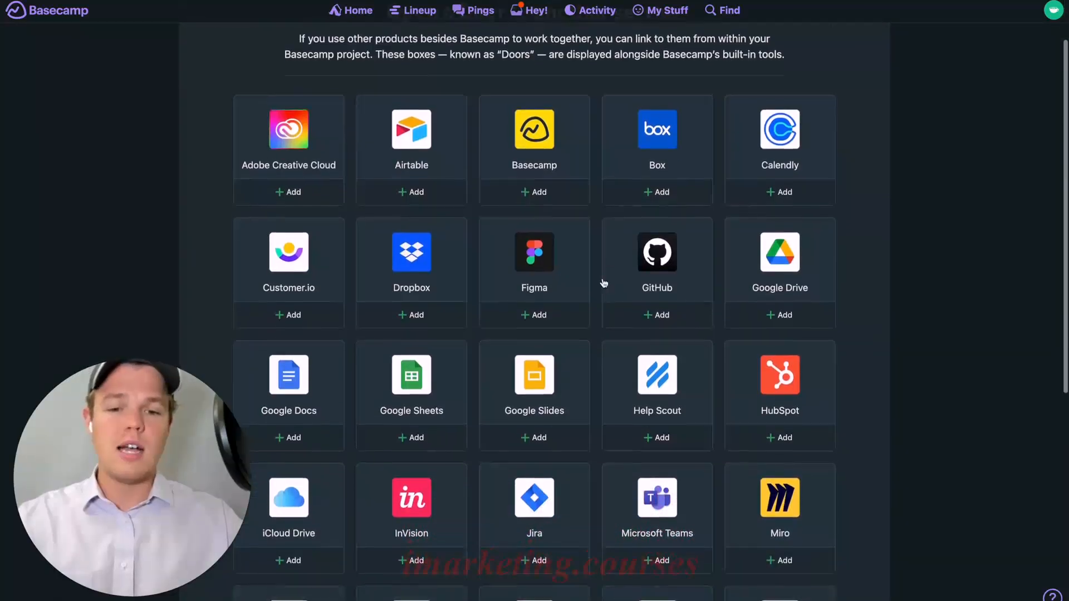
scroll(603, 283, "down", 2)
scroll(604, 283, "up", 7)
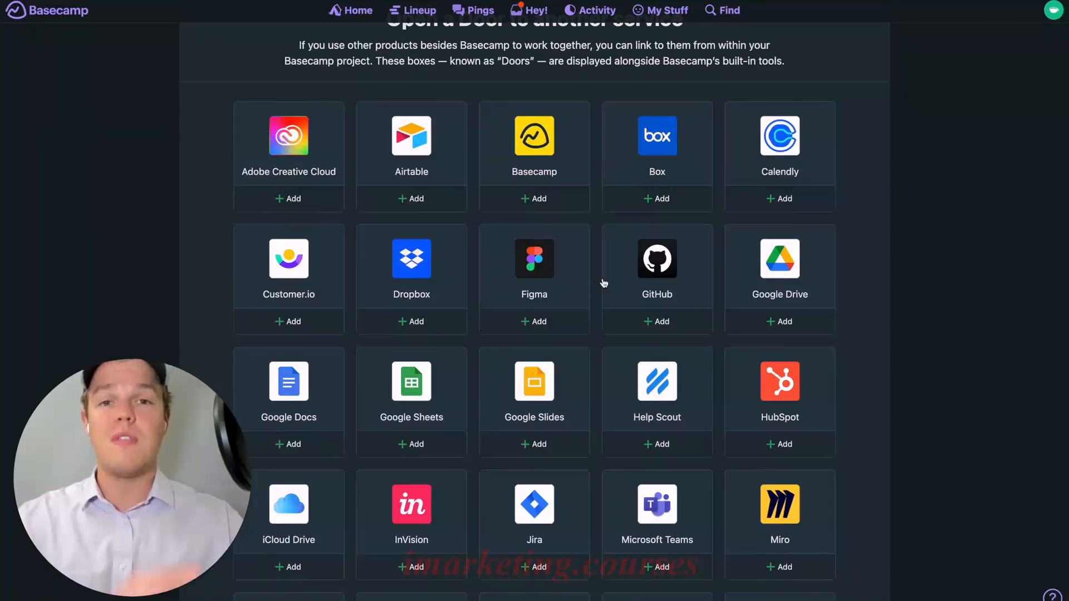
scroll(604, 283, "down", 1)
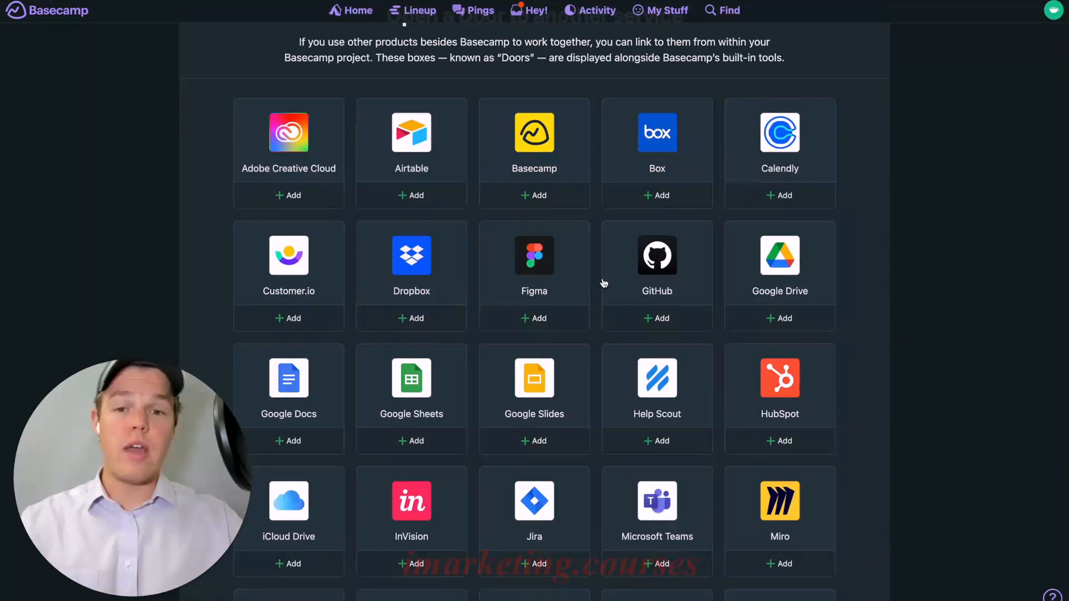
scroll(566, 267, "down", 7)
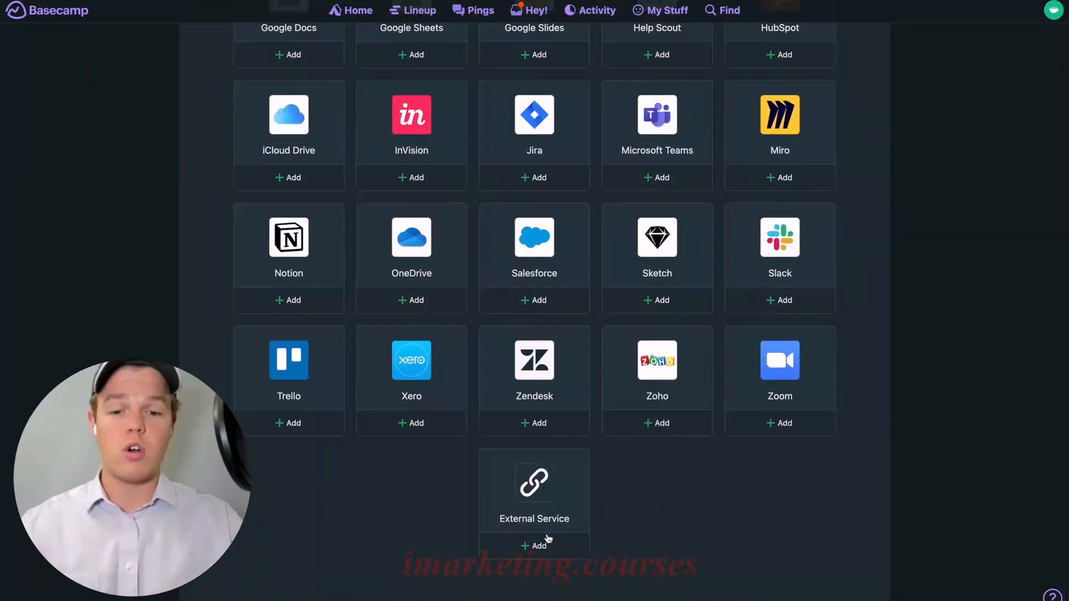
scroll(641, 277, "up", 7)
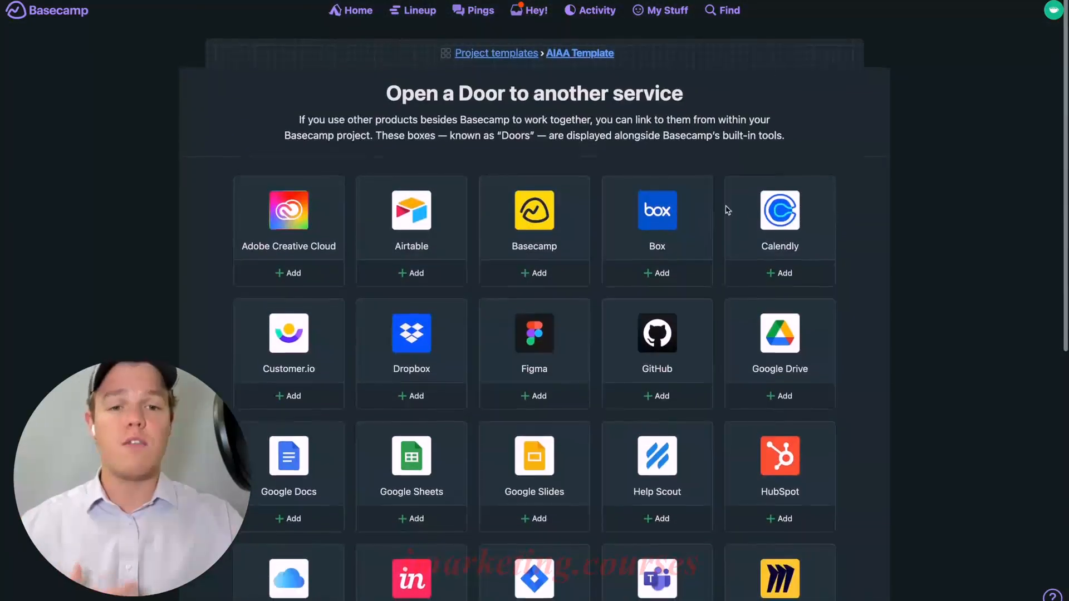
left_click(780, 266)
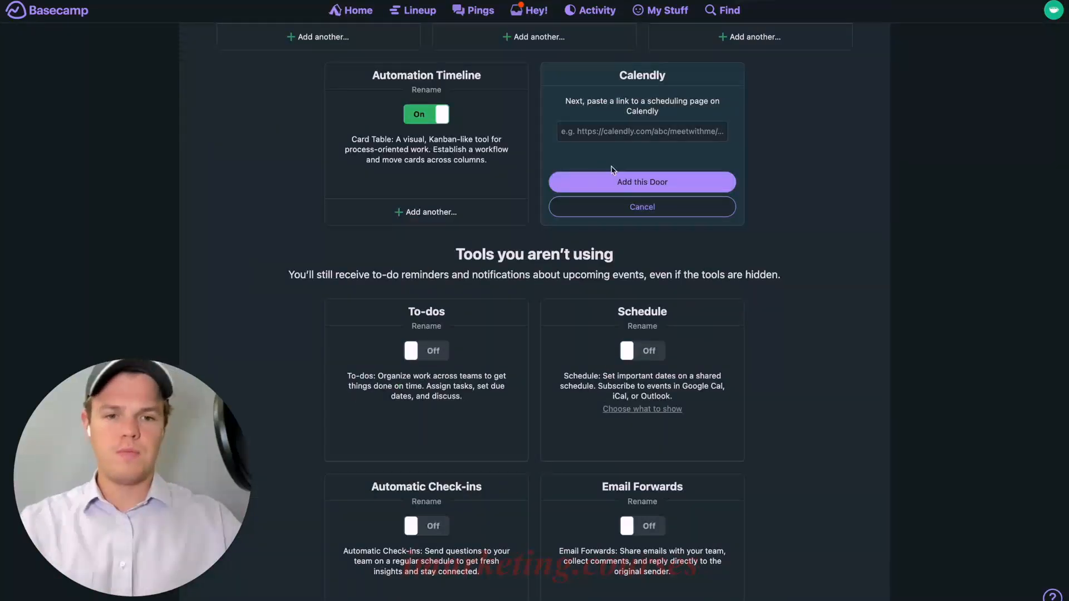
left_click(630, 129)
key("ctrl+v")
left_click(631, 184)
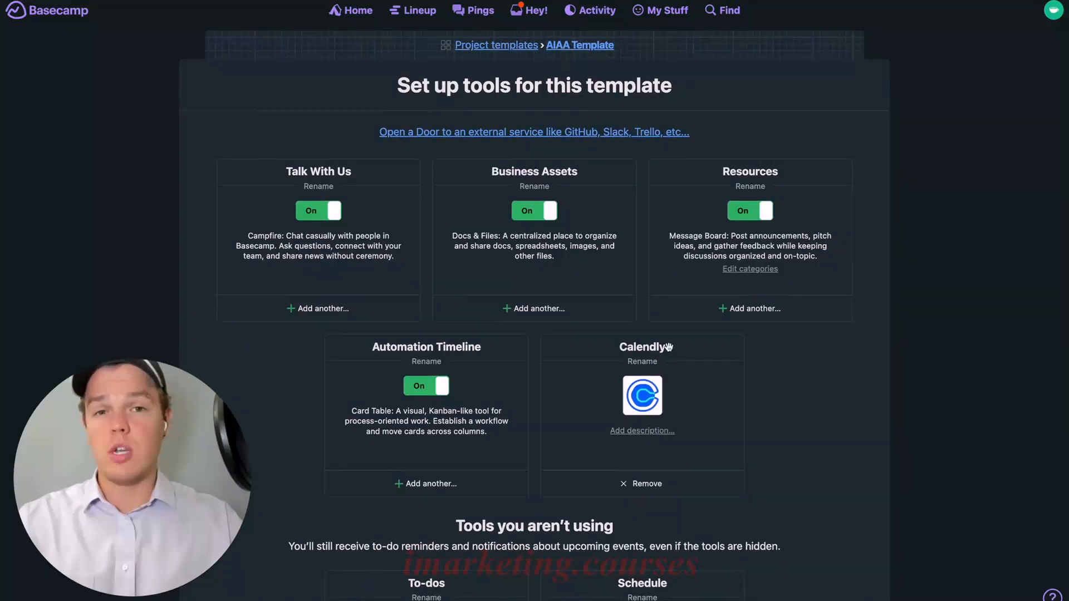
Describe the Calendly door as 'schedule a meeting with an account manager' and return to the template overview
left_click(654, 431)
type("schedule a meeting with an account manager")
left_click(641, 456)
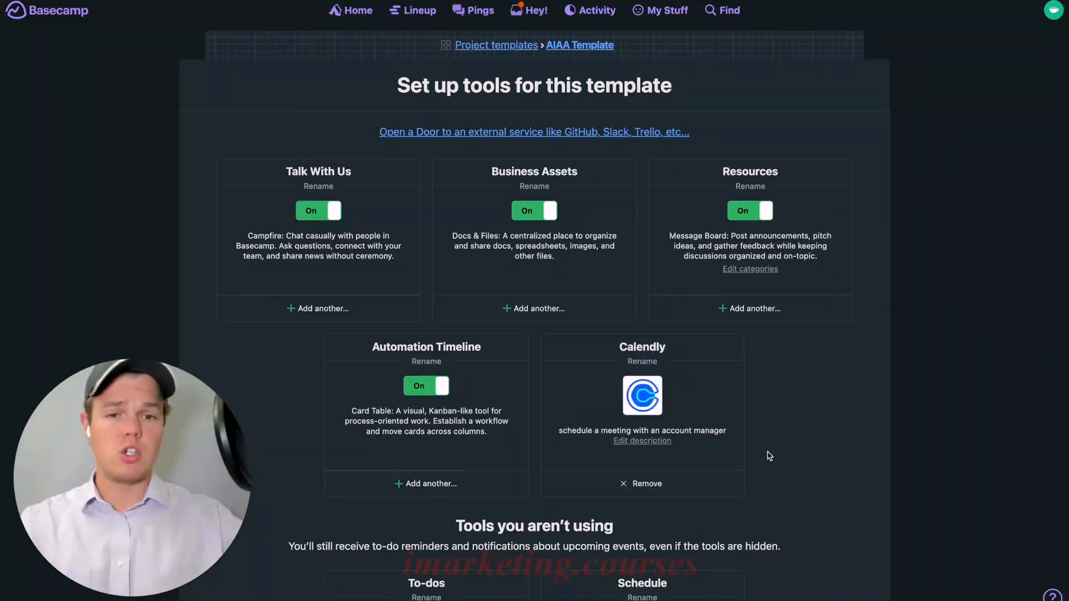
left_click(597, 46)
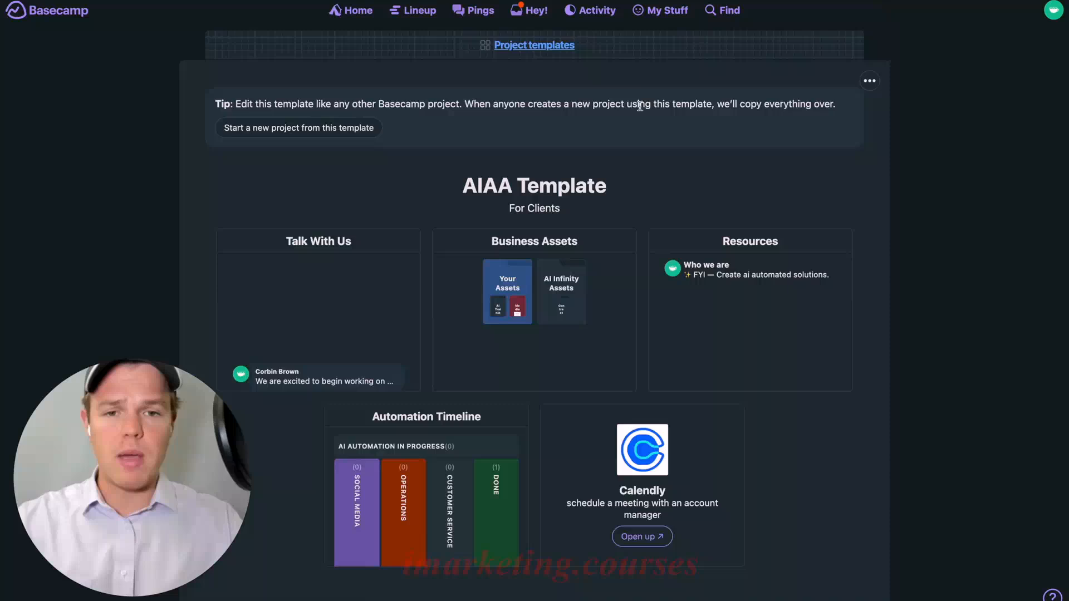
Scroll down the AIAA Template page toward the new-project option
scroll(651, 240, "down", 1)
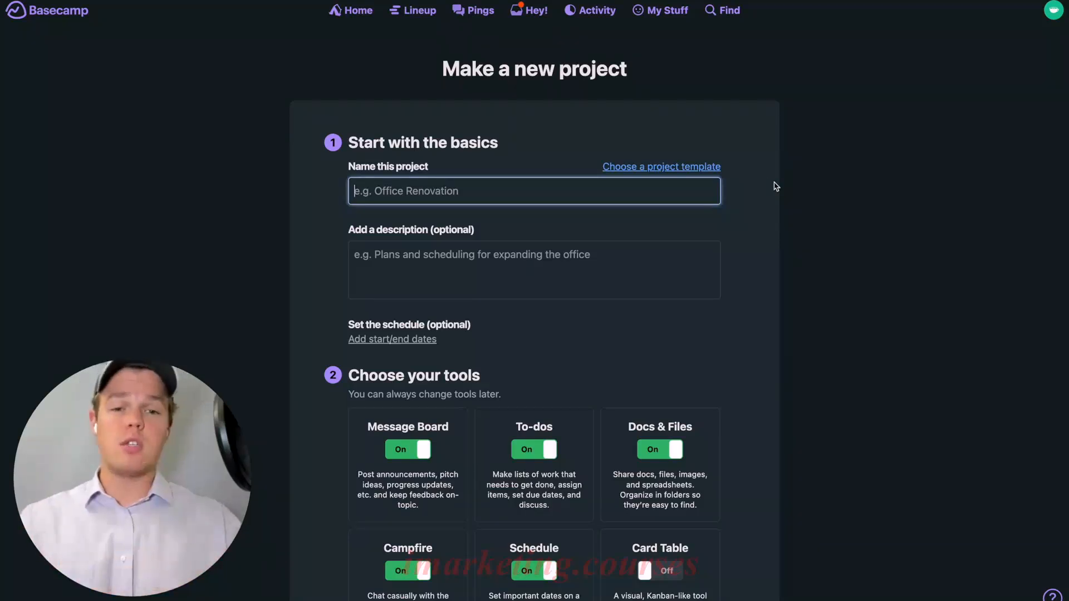
Base the new project on the AIAA Template
left_click(691, 167)
left_click(638, 189)
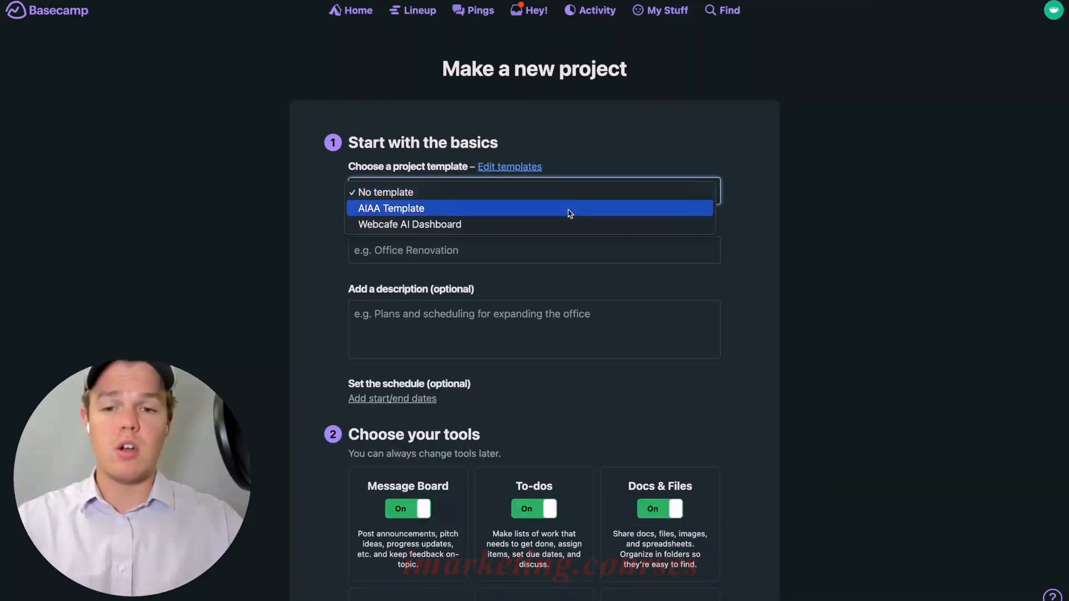
left_click(569, 209)
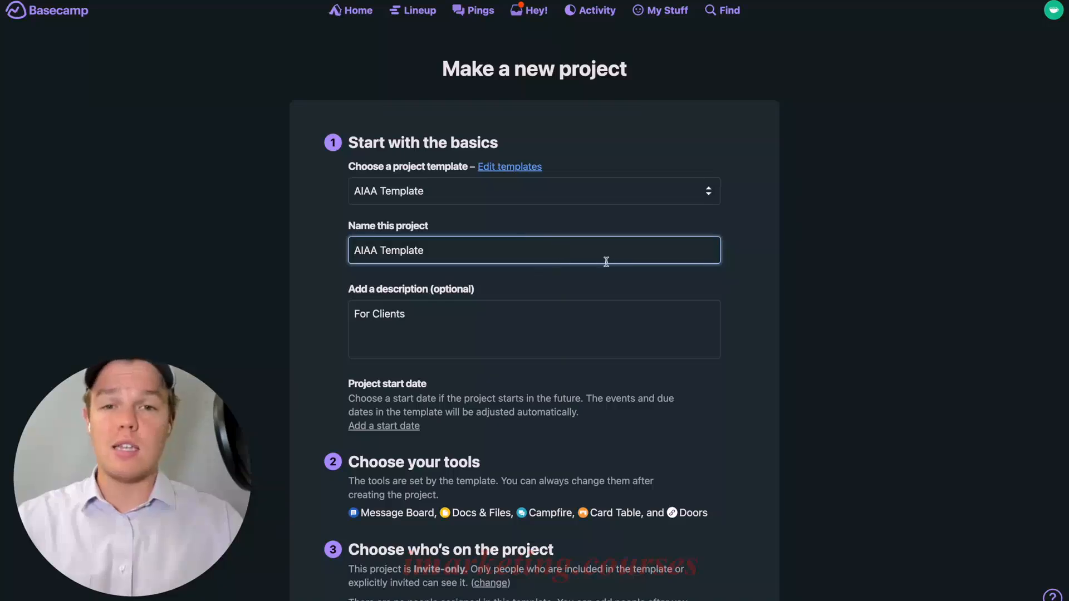
scroll(606, 258, "down", 1)
Name the project 'Infinity Services - Client XYZ'
triple_click(532, 236)
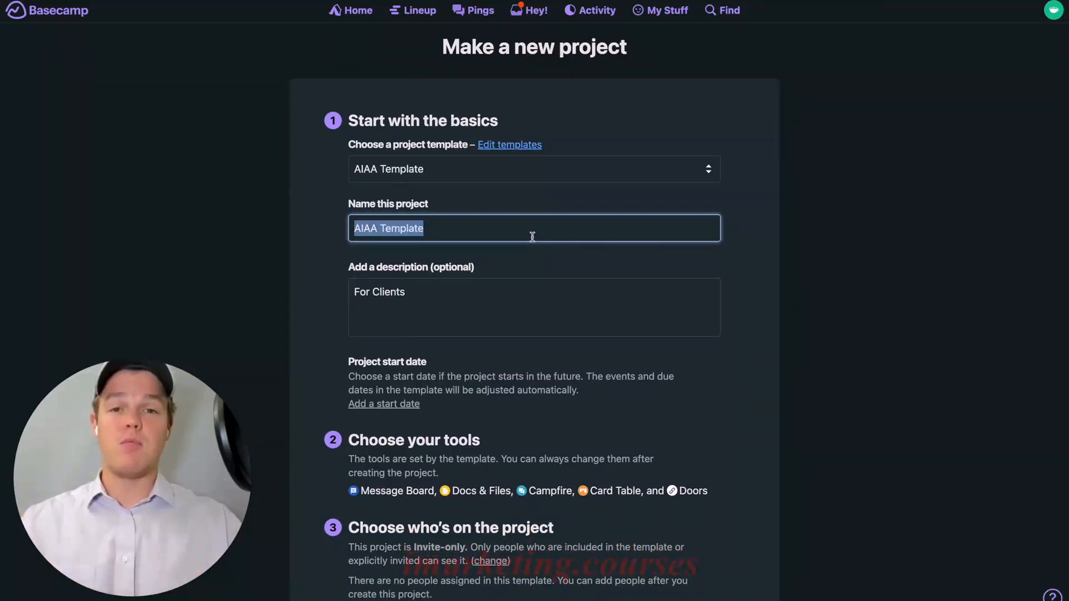
type("S")
key("BackSpace")
type("Infinity Services - Client")
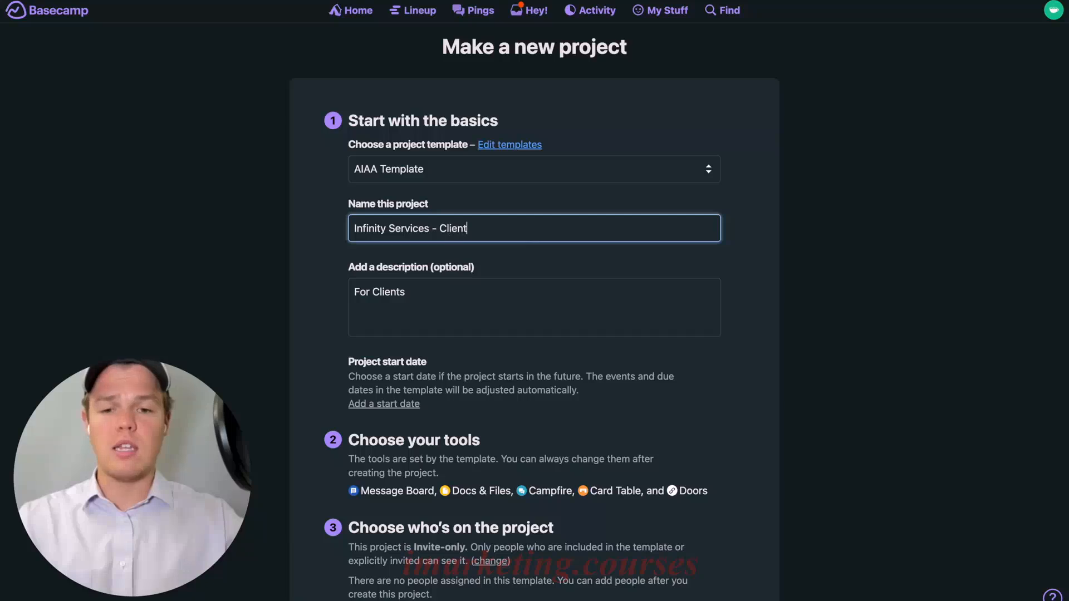
Replace the 'For Clients' description with the client's e-mail address and create the project
left_click(491, 301)
key("alt+shift+Left")
key("alt+shift+Left")
key("BackSpace")
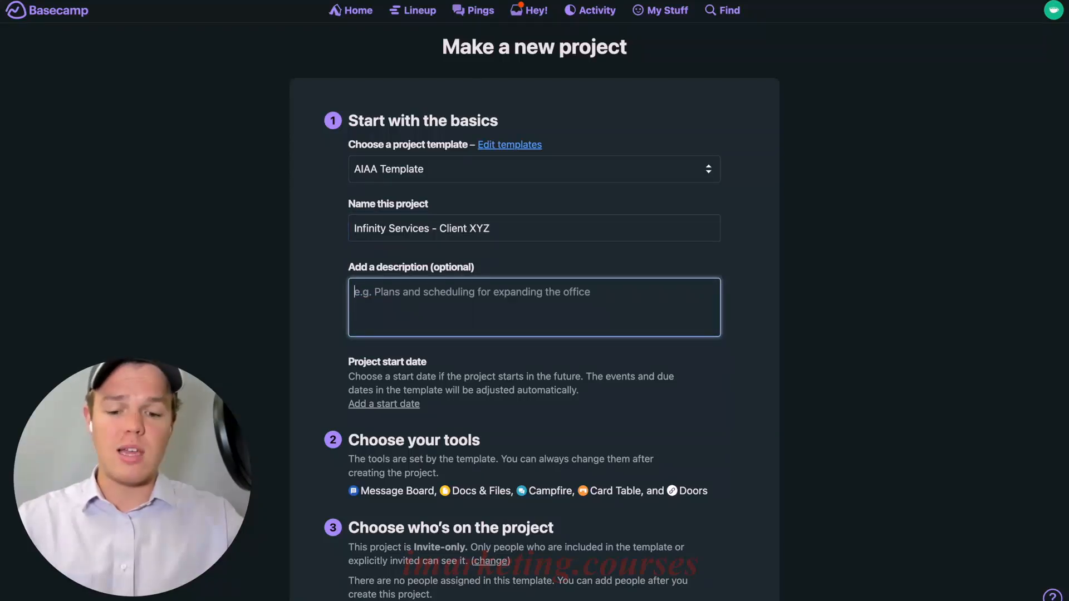
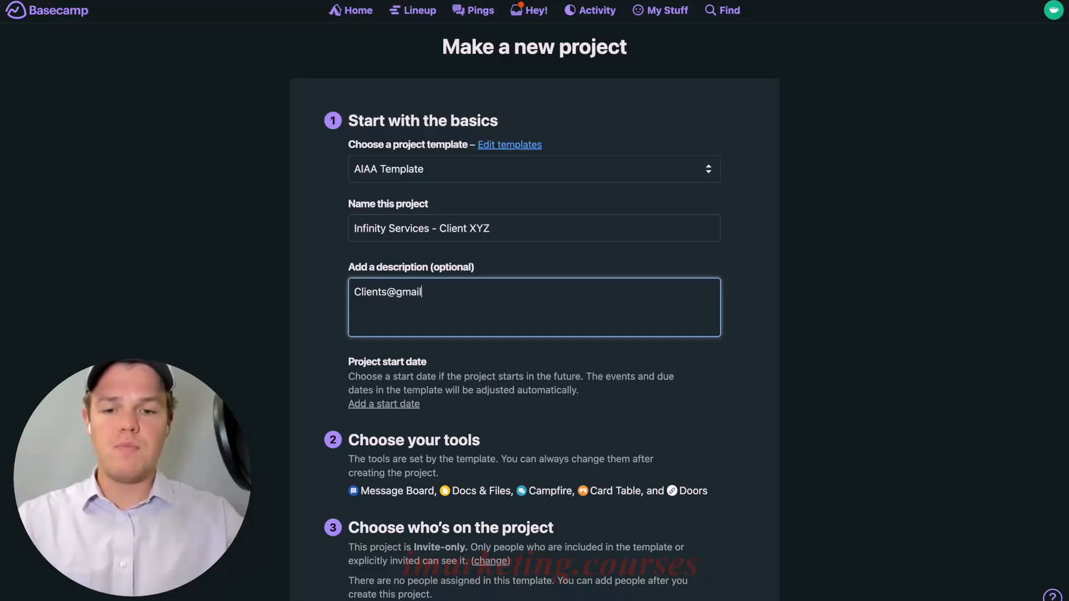
left_click(301, 348)
scroll(300, 348, "down", 3)
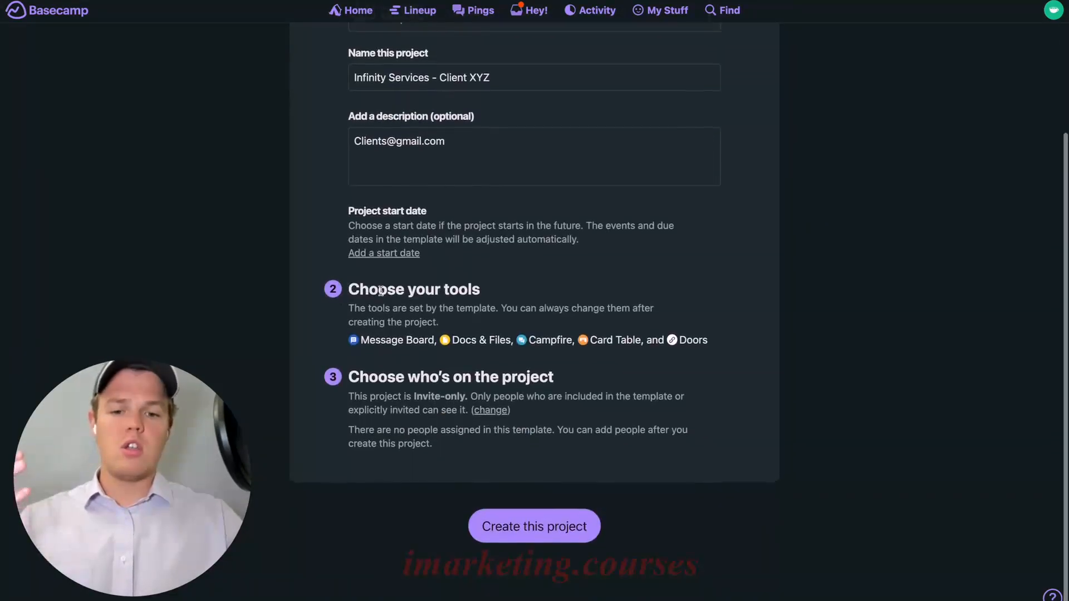
left_click(536, 528)
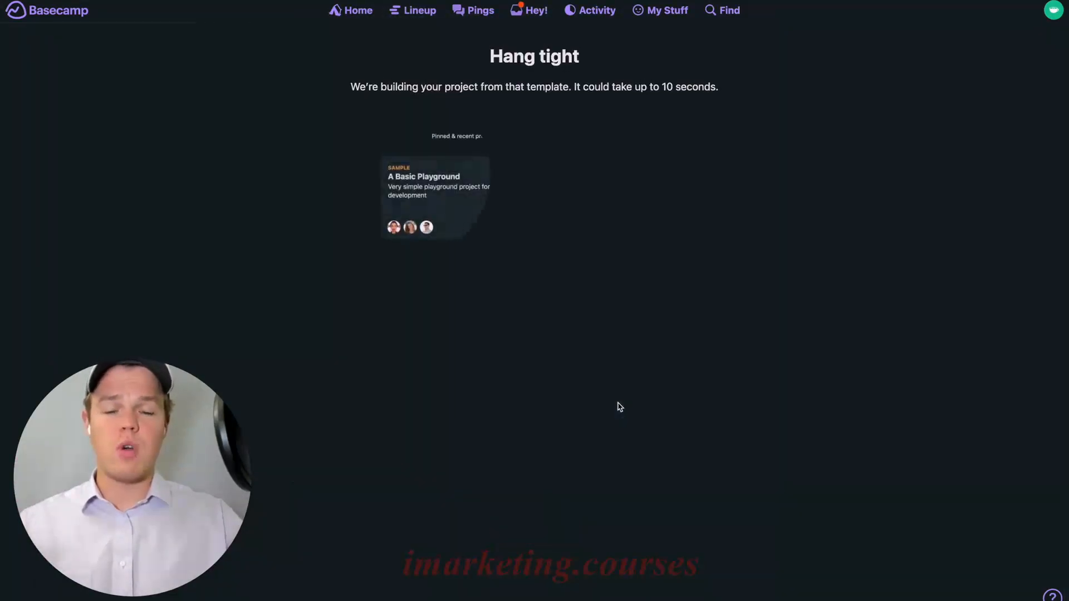